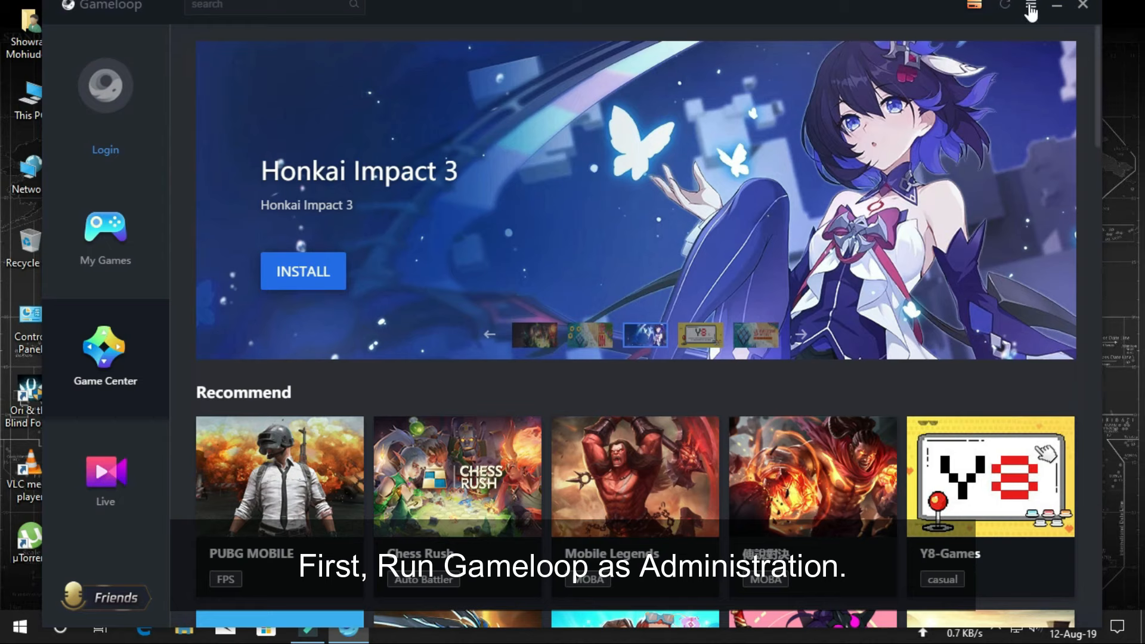
- Open Gameloop's Diagnosis tool and its Setting Center
click(1030, 6)
click(1003, 106)
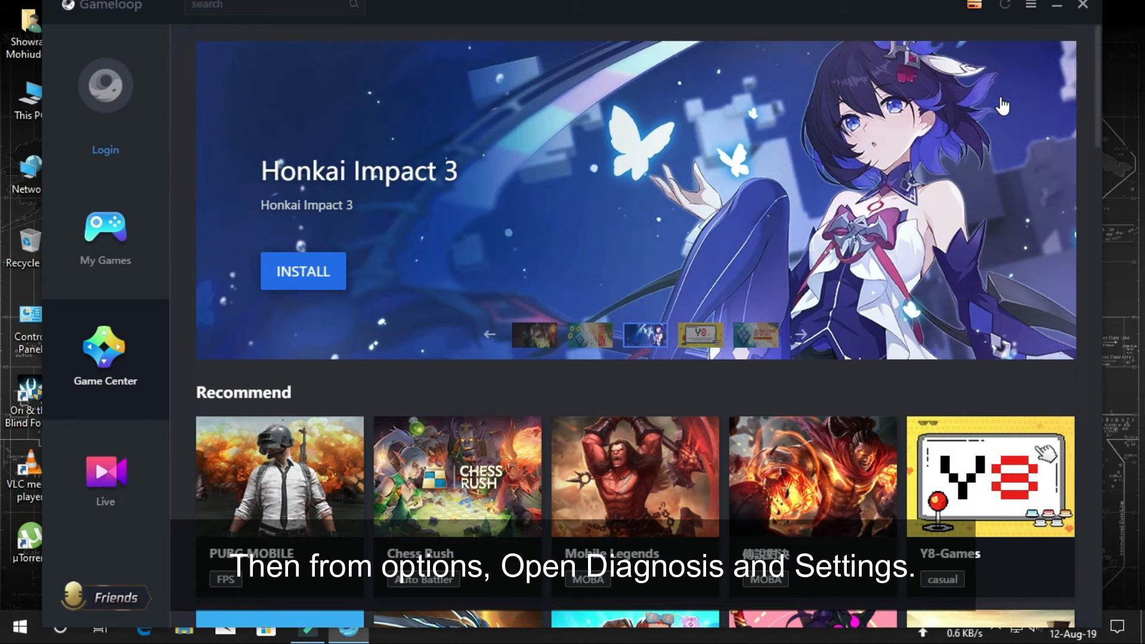
key(Escape)
click(1031, 8)
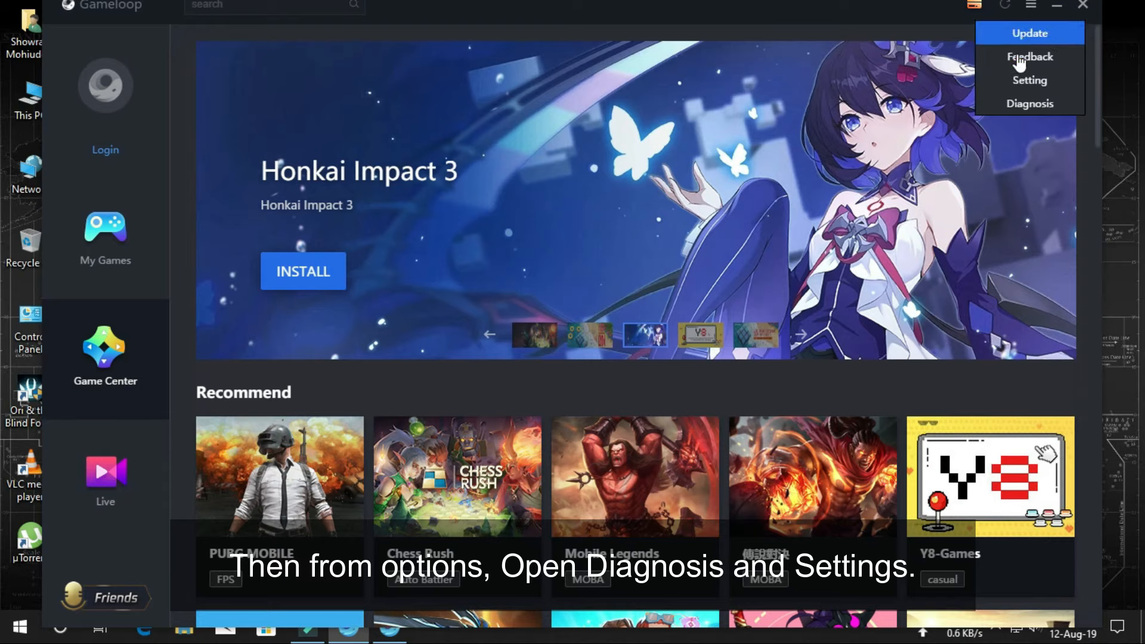
click(1015, 83)
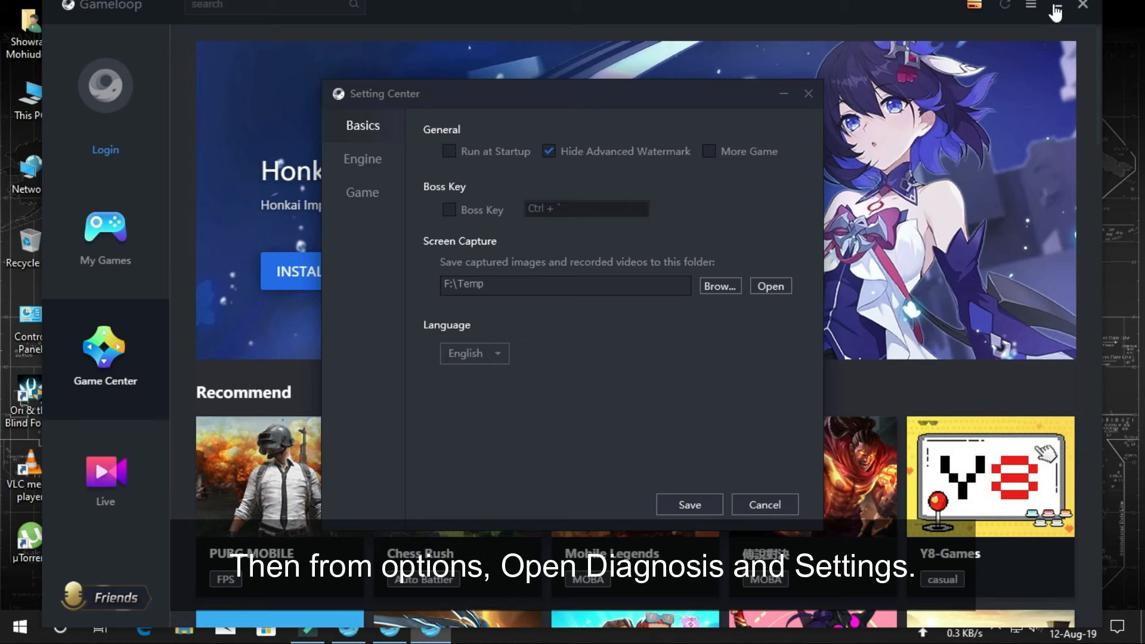
- Minimize the main Gameloop window and arrange the Diagnostic Tool and Setting Center side by side
click(1056, 9)
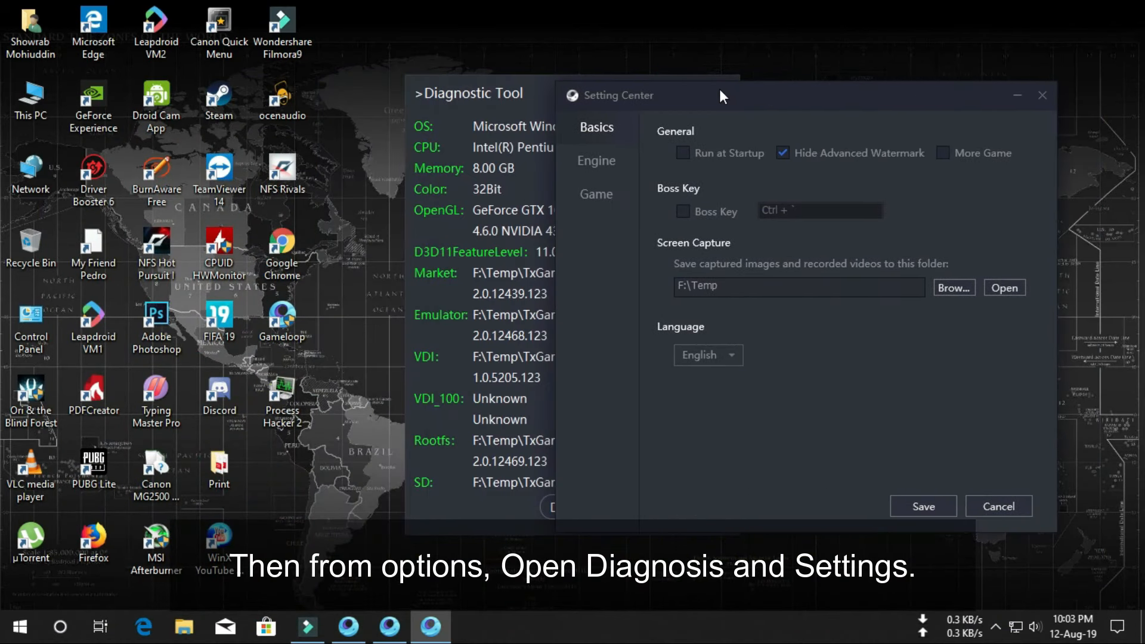
drag(524, 90, 314, 96)
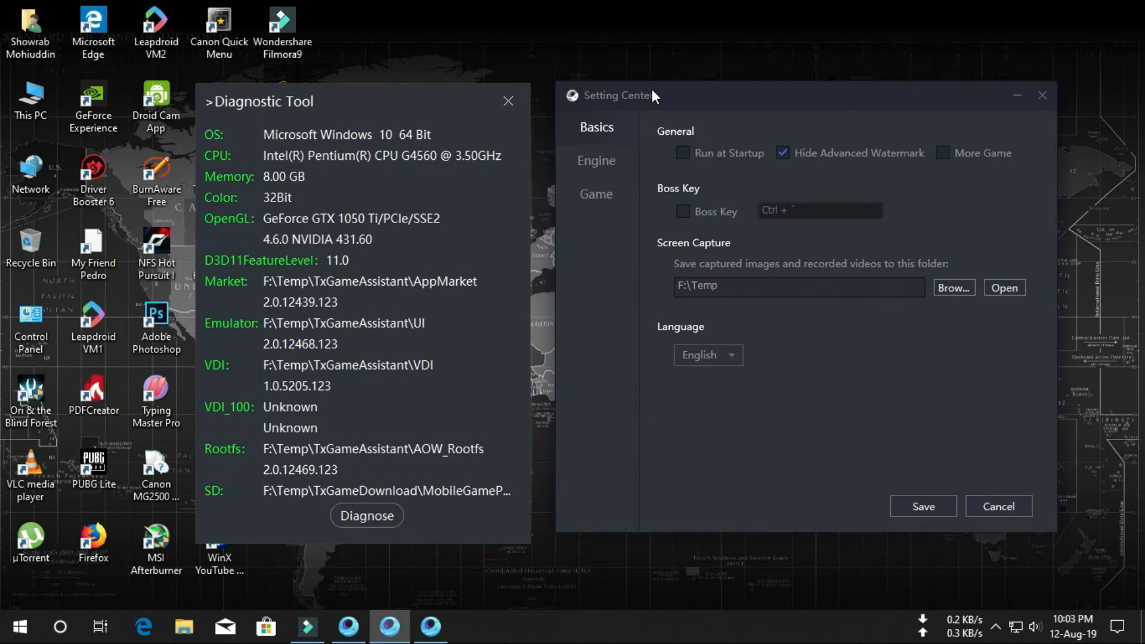
drag(651, 89, 670, 95)
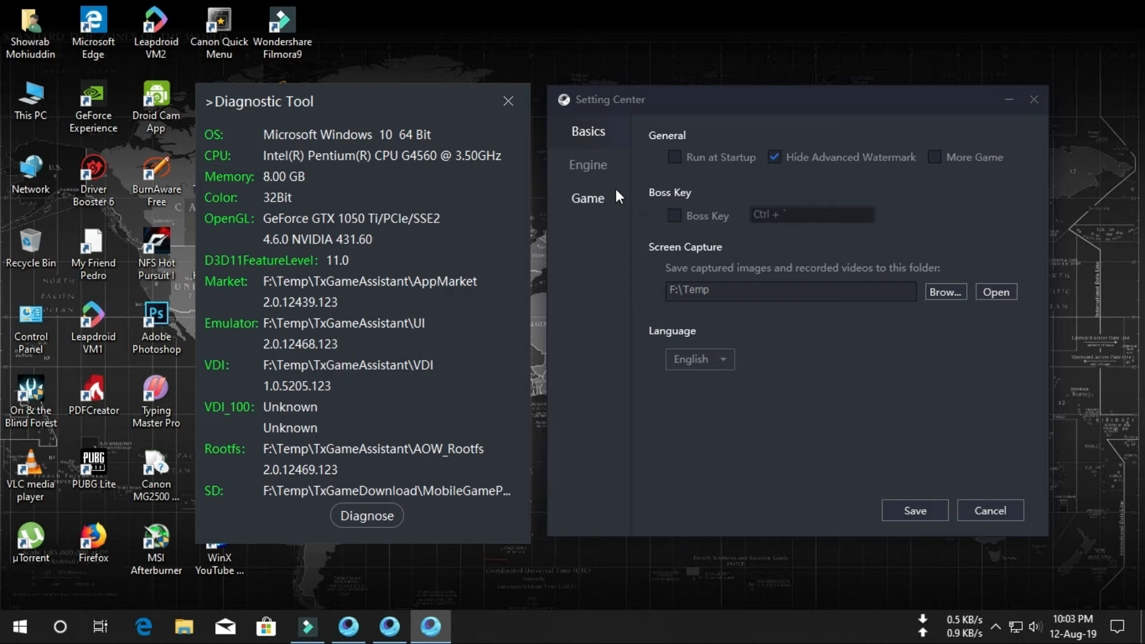
- Set the rendering mode to DirectX+ in the engine settings
click(599, 167)
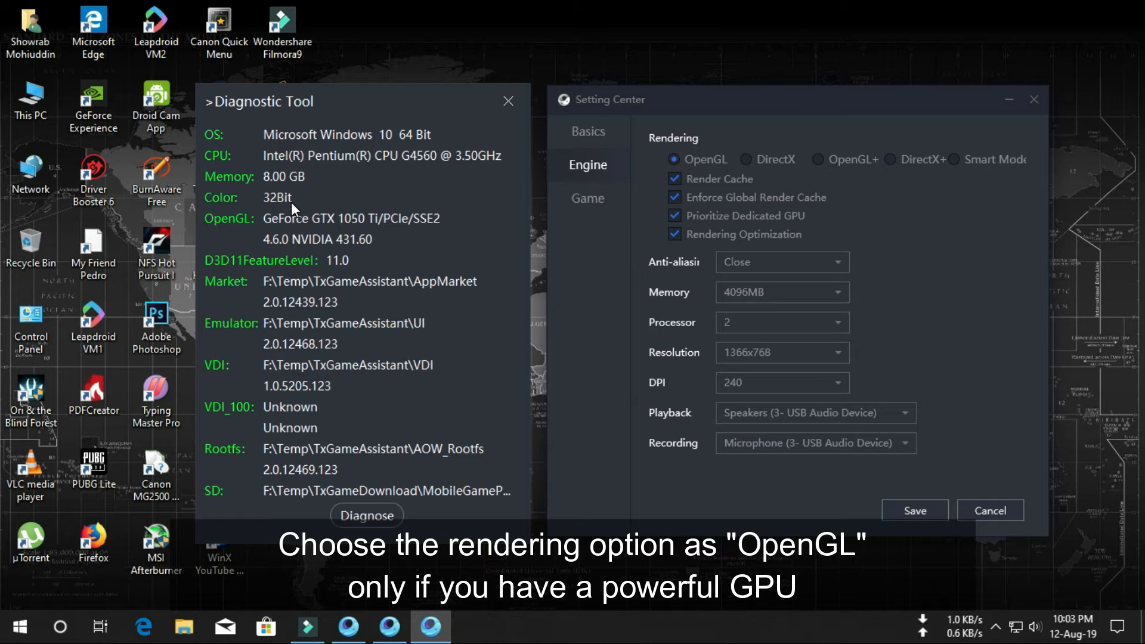
click(901, 160)
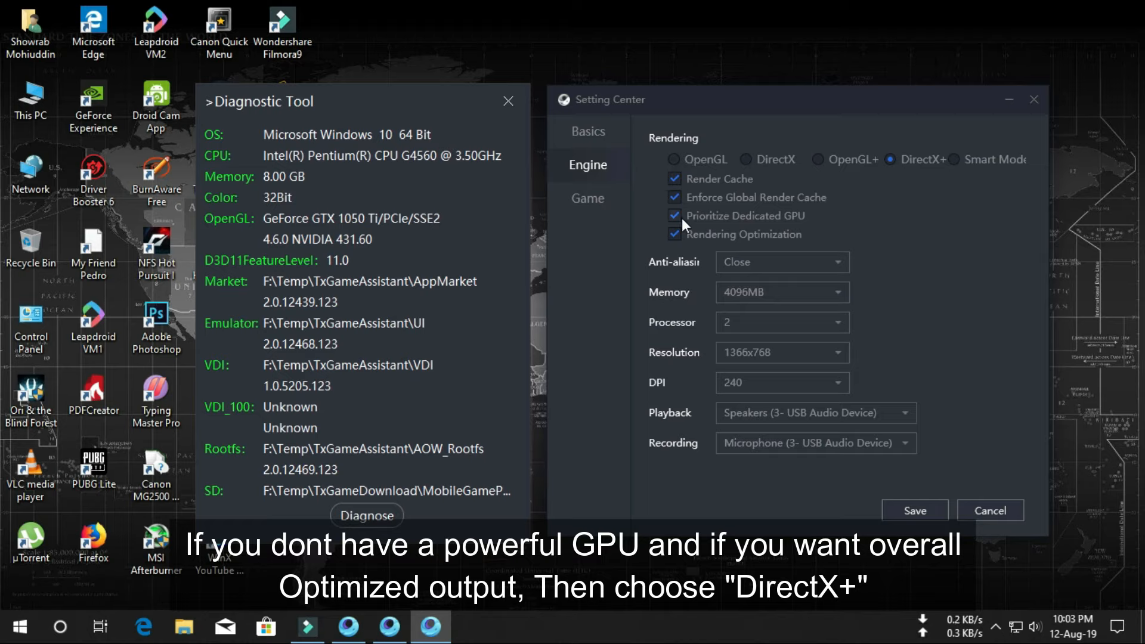
- Switch the Prioritize Dedicated GPU and Rendering Optimization options off and back on
mouse_move(683, 217)
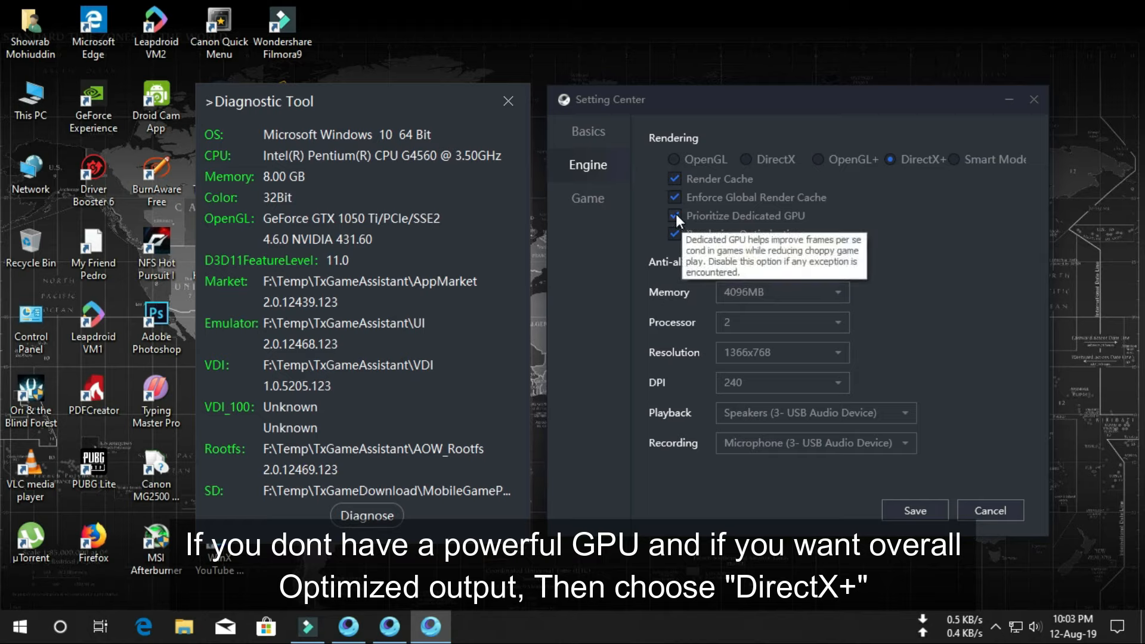
click(675, 213)
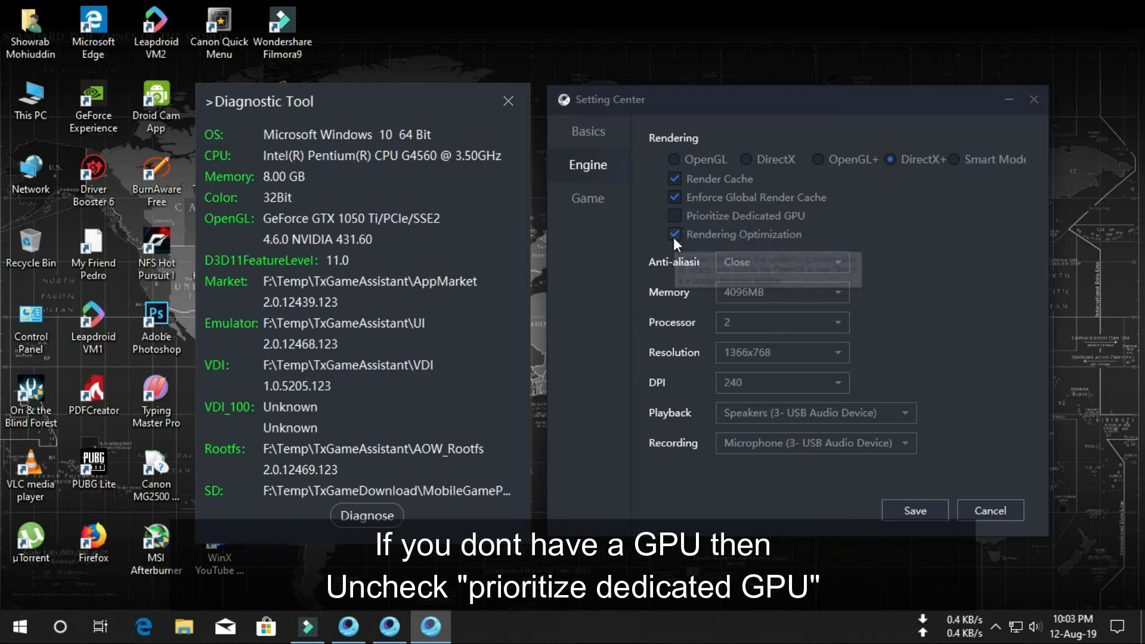
click(674, 235)
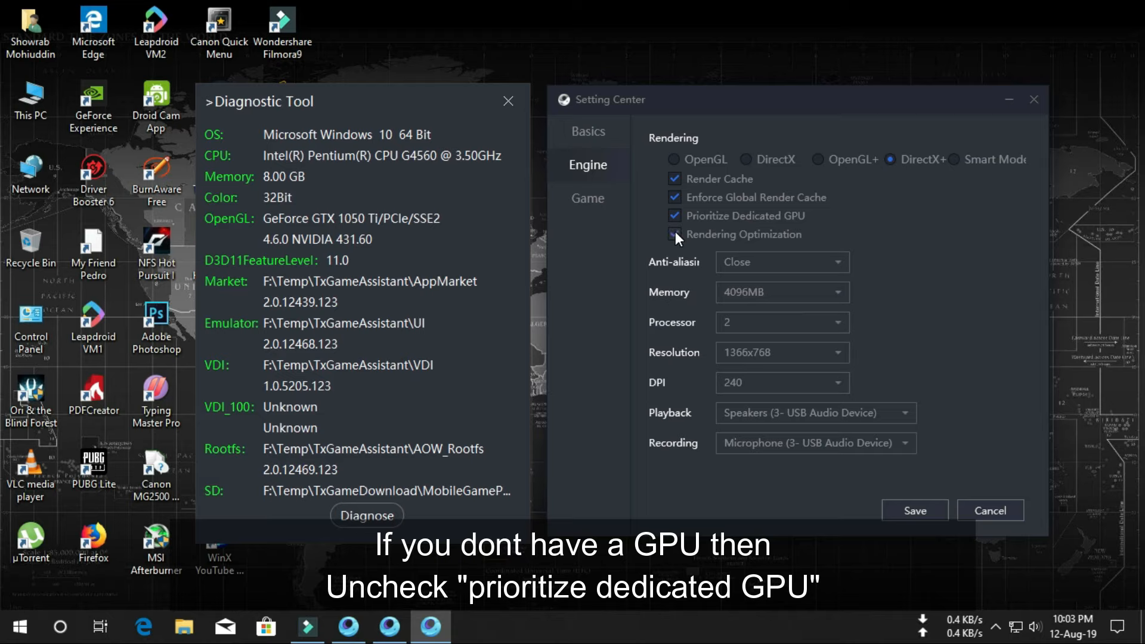
click(676, 214)
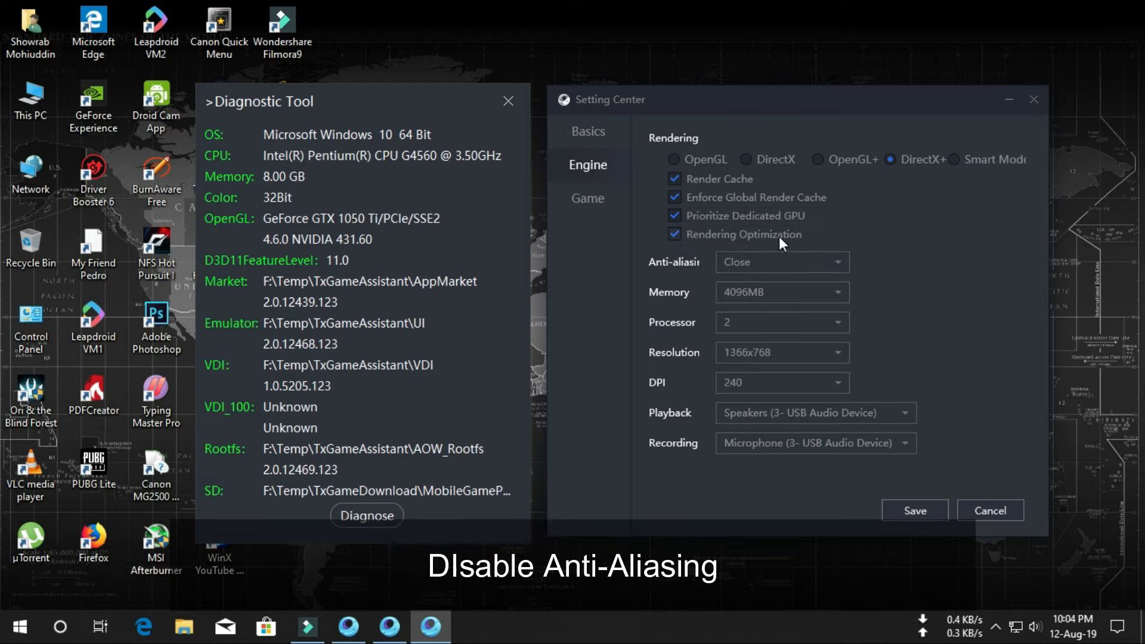
- Set anti-aliasing to Close and the emulator's memory to 4096MB
click(770, 255)
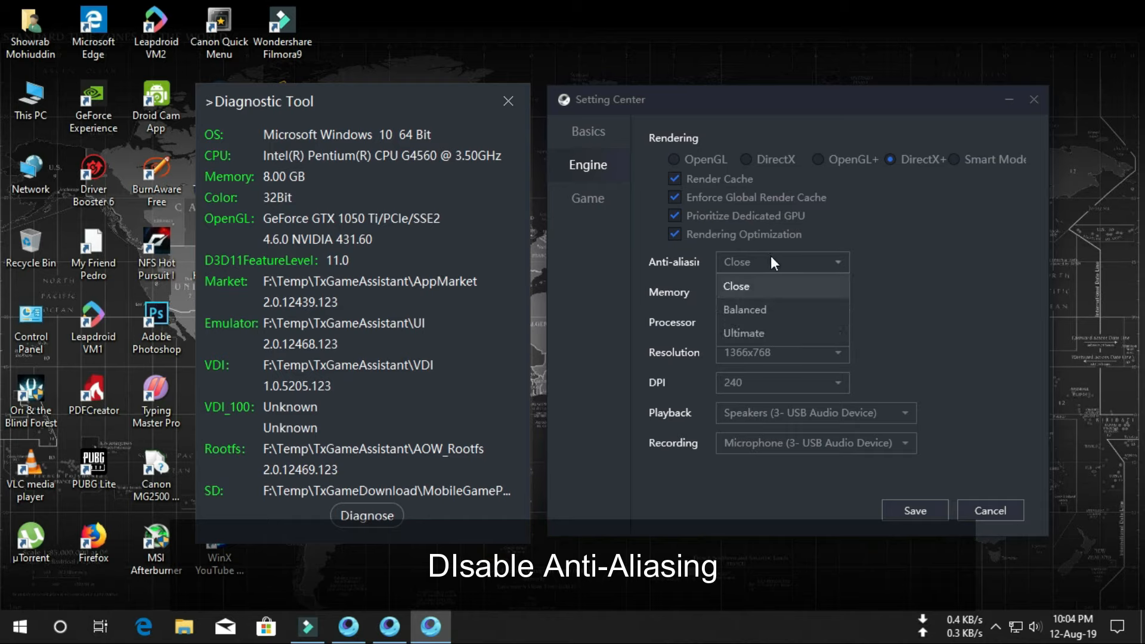
click(771, 292)
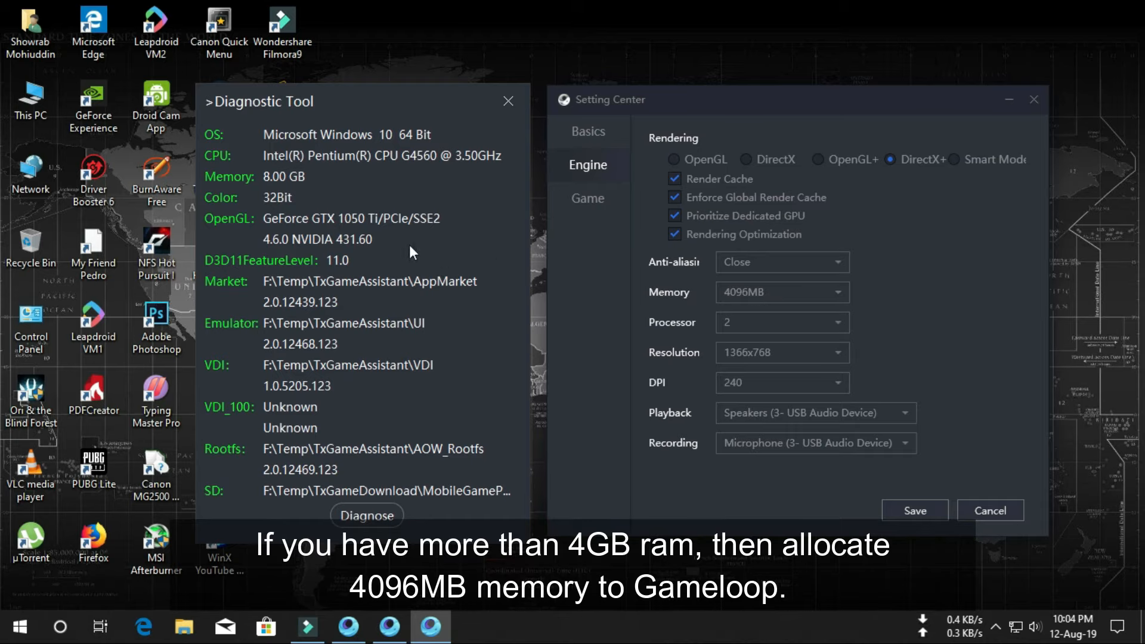
click(777, 287)
click(747, 389)
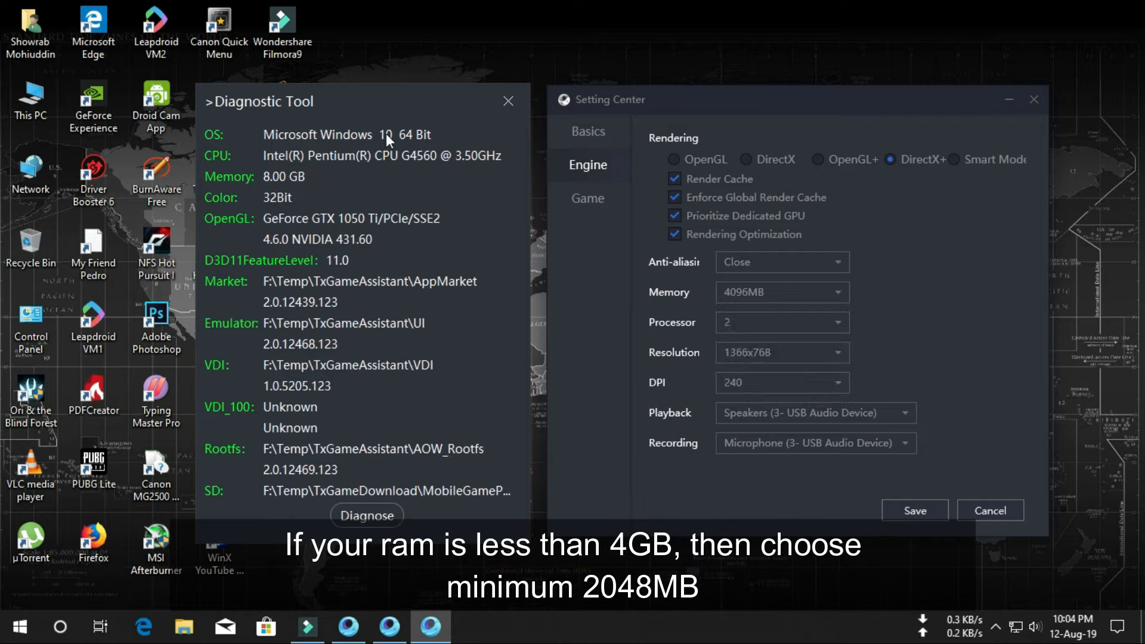
- Check the processor's number of cores in Task Manager's CPU performance details and close Task Manager
click(811, 322)
click(798, 317)
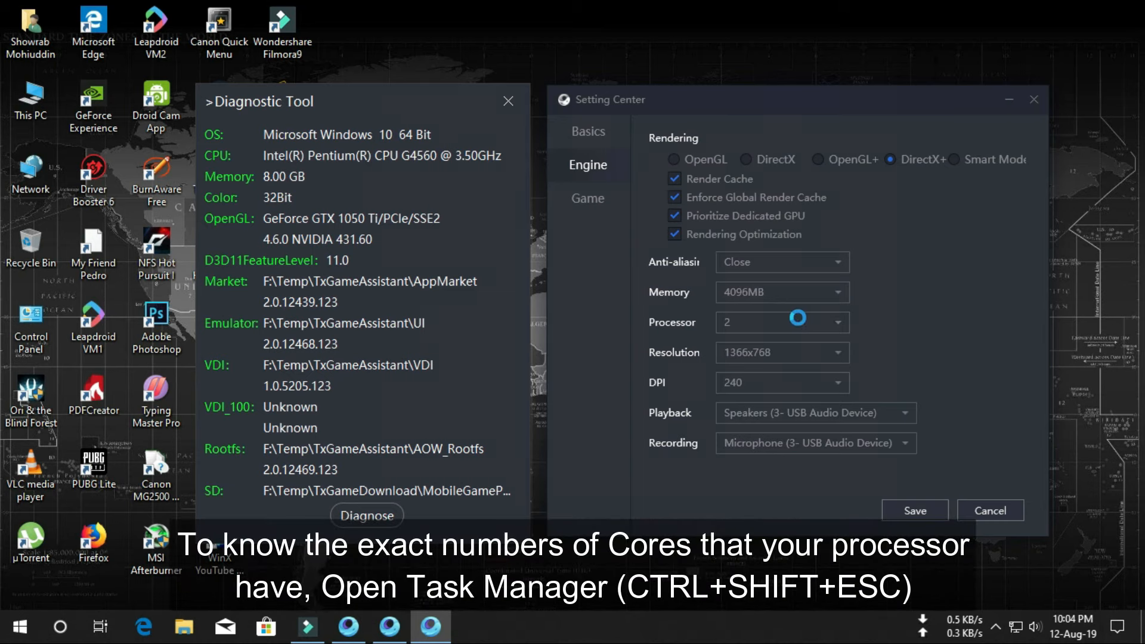
key(ctrl+shift+Escape)
click(457, 81)
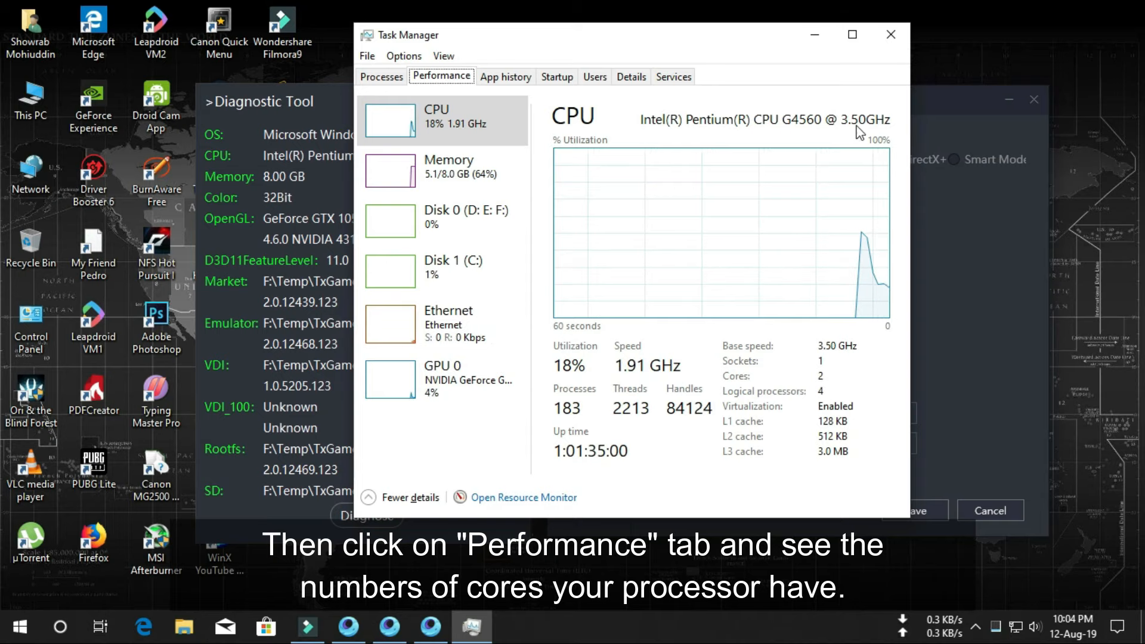
click(892, 34)
- Set the emulator's processor count to 2 and the DPI to 240
click(751, 323)
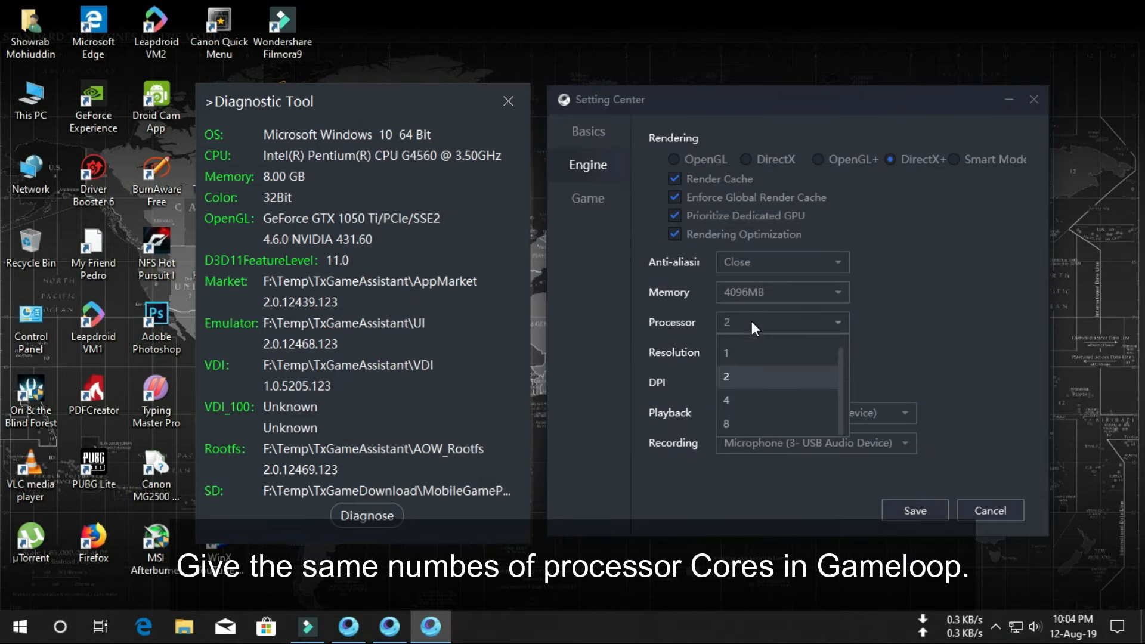
click(750, 345)
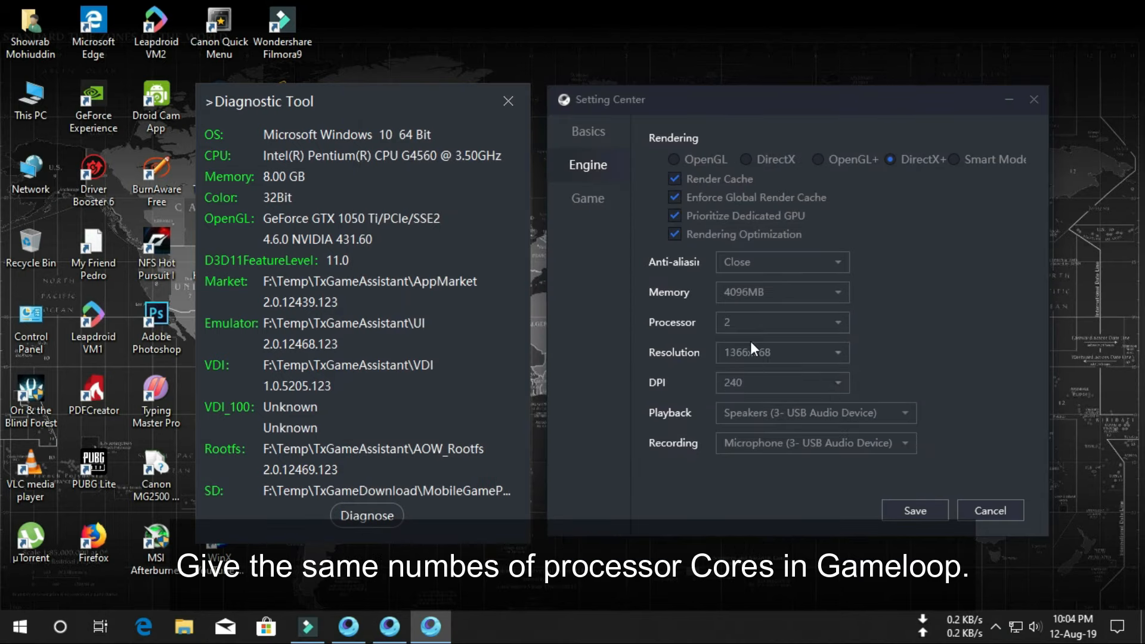
click(750, 385)
click(756, 436)
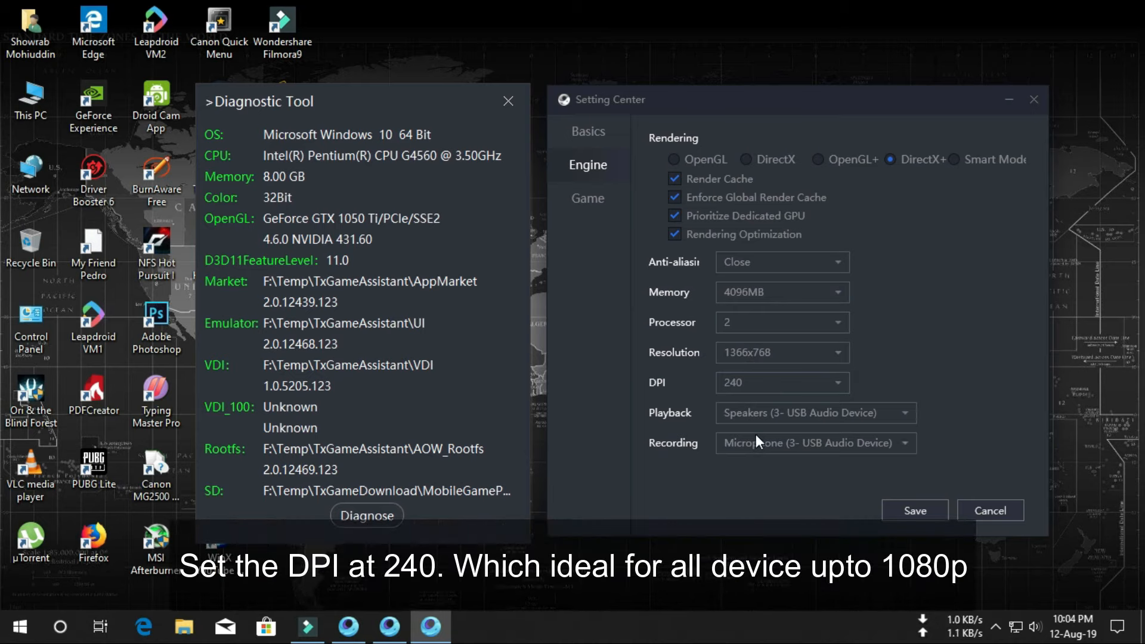
- Set PUBG MOBILE's display quality to HD in the game settings and save the settings
click(593, 195)
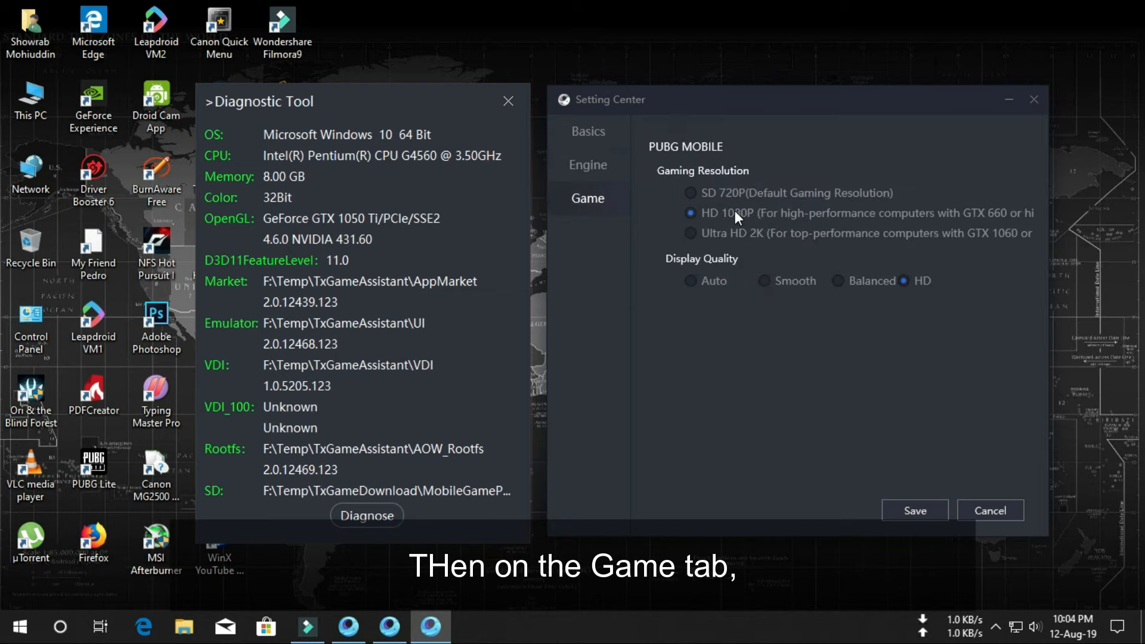
click(709, 277)
click(808, 283)
click(868, 282)
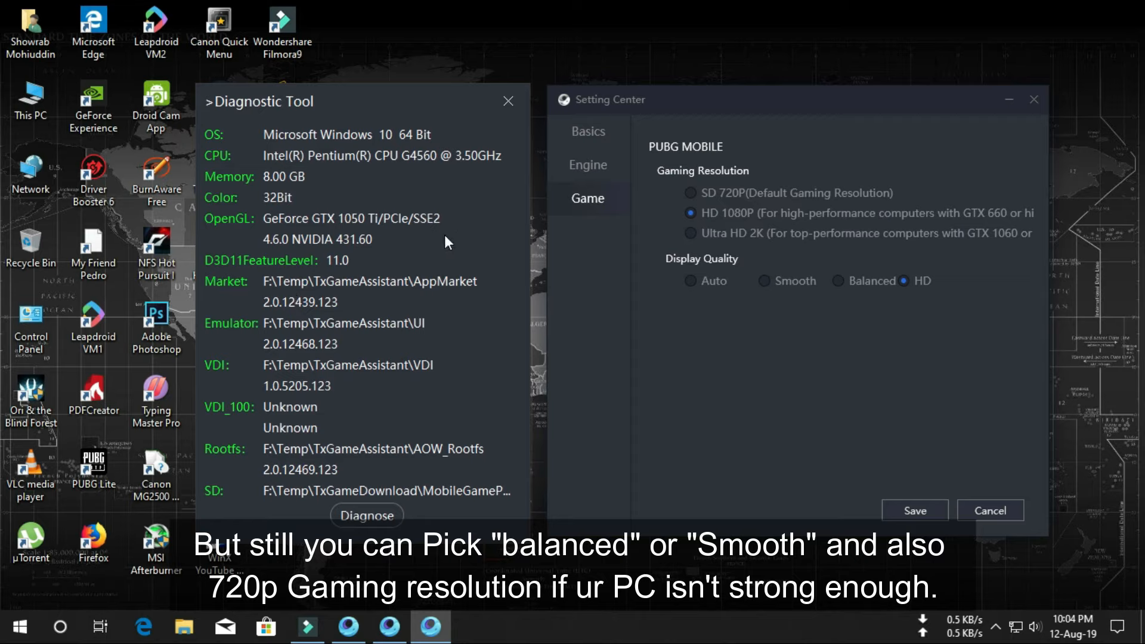
click(716, 199)
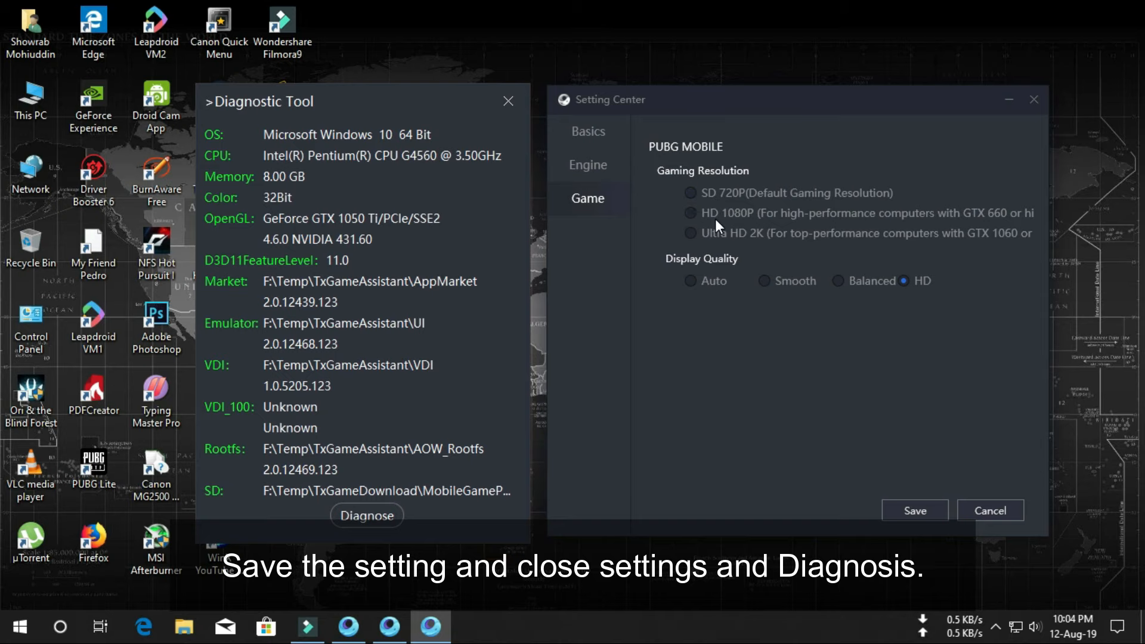
click(914, 510)
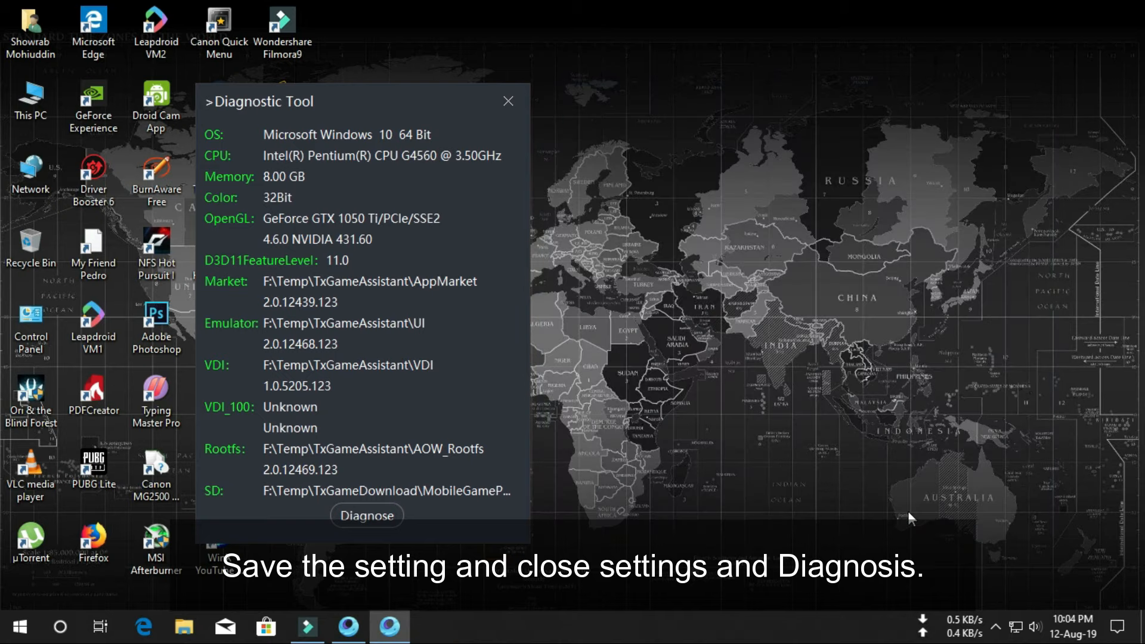
- Close the Diagnostic Tool and the main Gameloop window, and quit Gameloop from the system tray
click(506, 102)
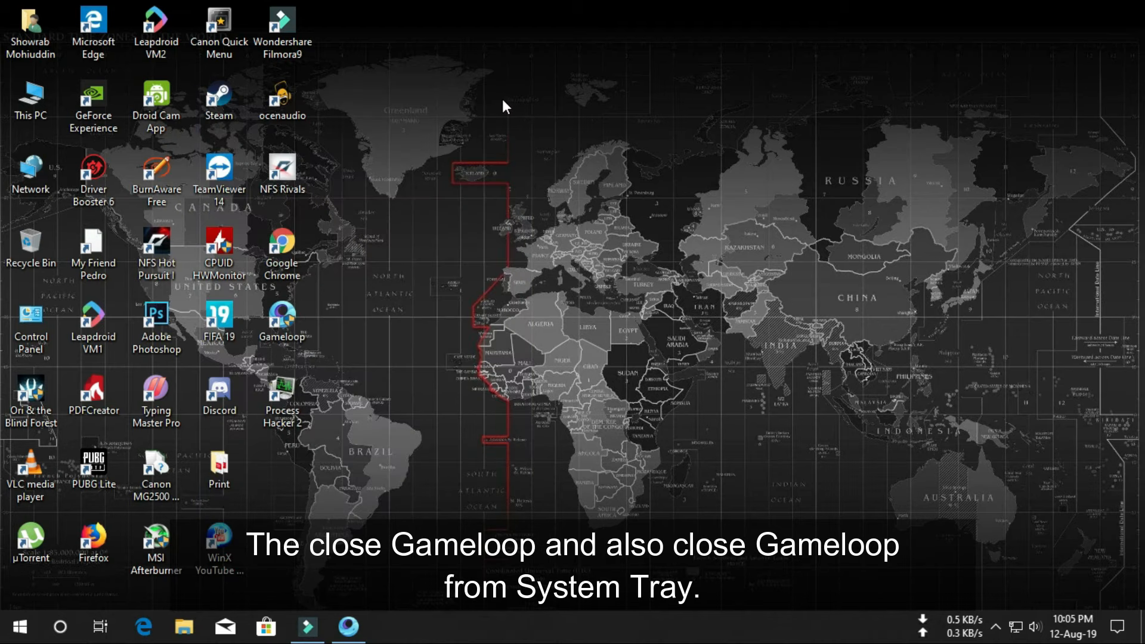
click(349, 627)
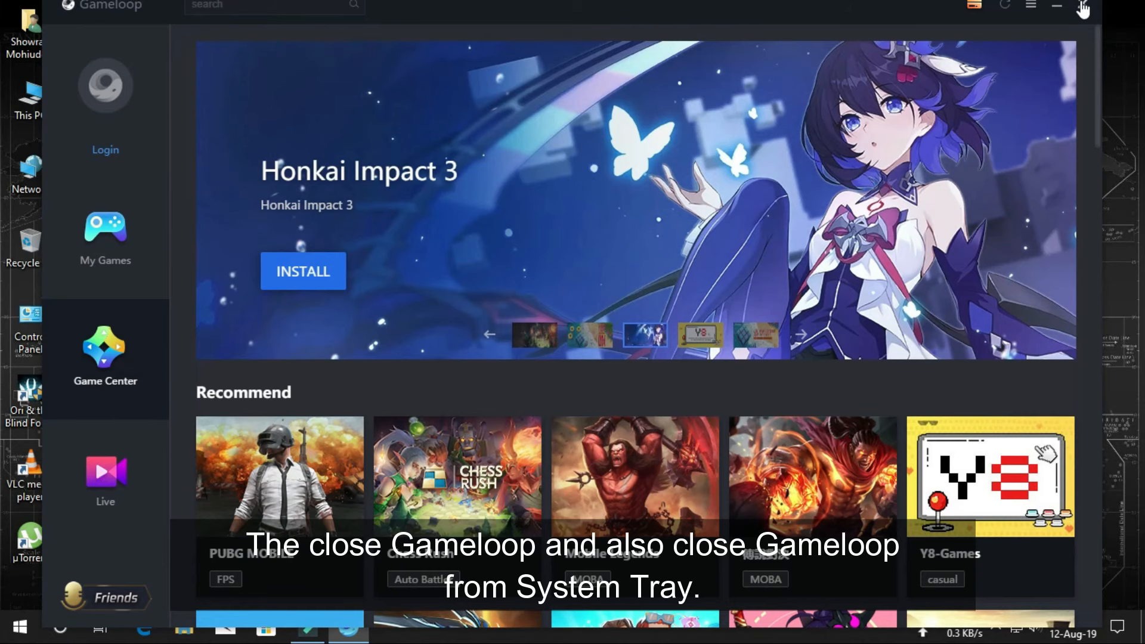
click(1084, 5)
click(996, 626)
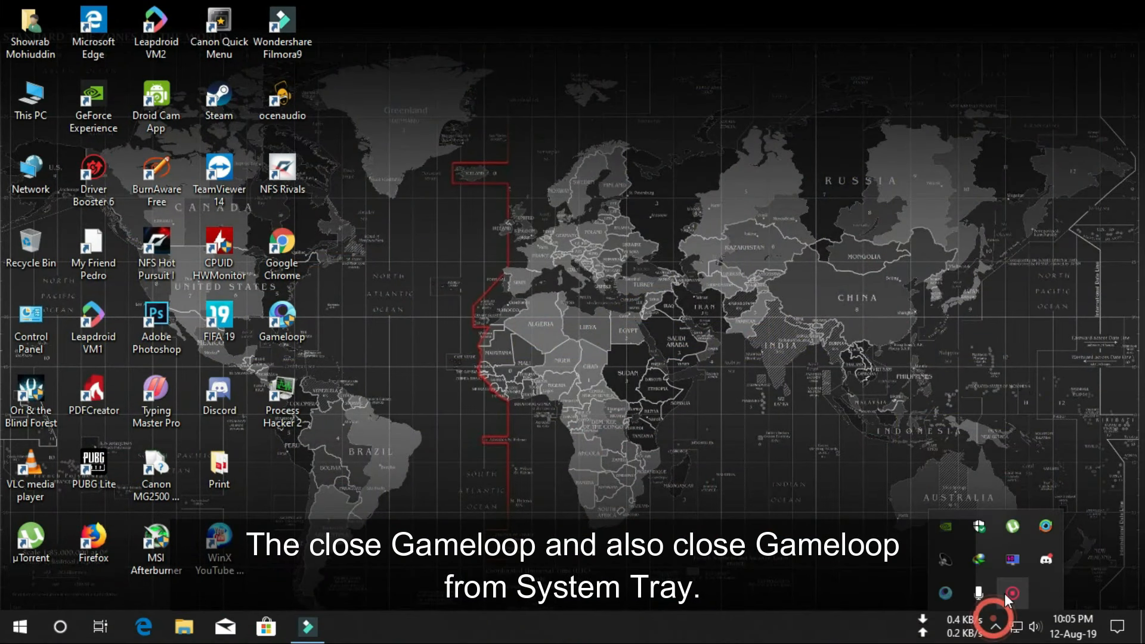
right_click(950, 598)
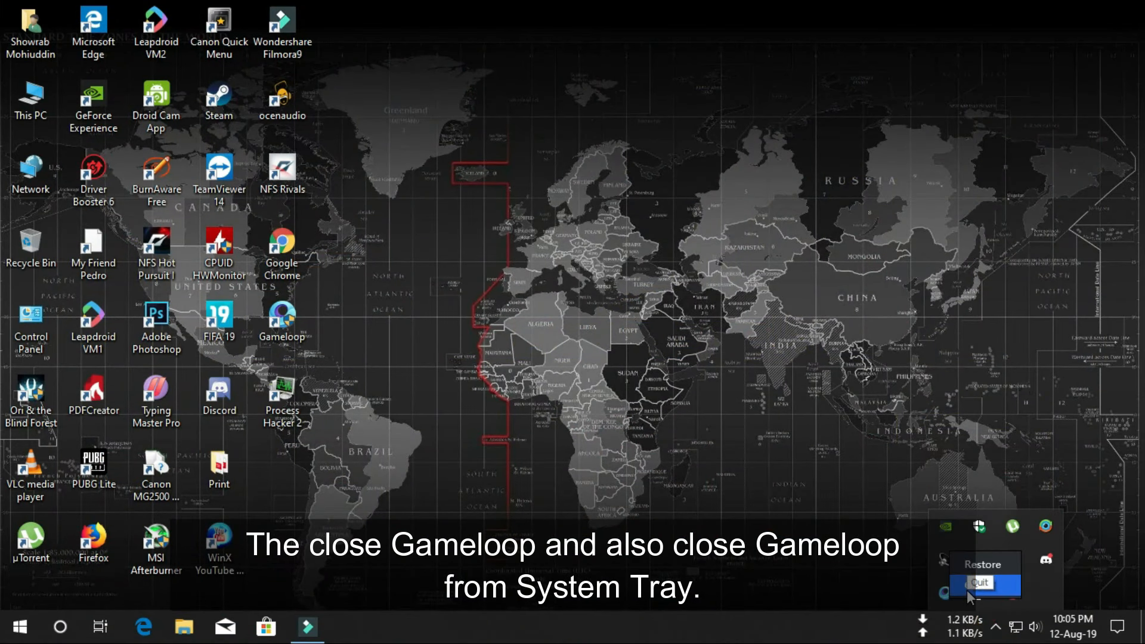
click(968, 587)
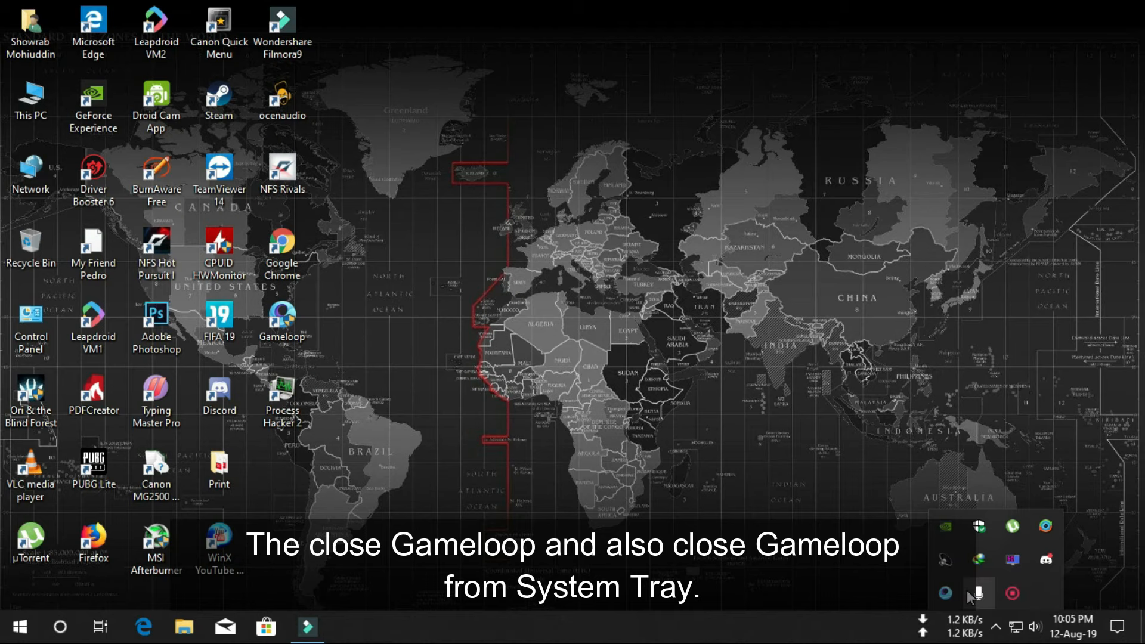
click(996, 626)
- Launch Process Hacker 2 and filter its list of services by "qm"
double_click(301, 401)
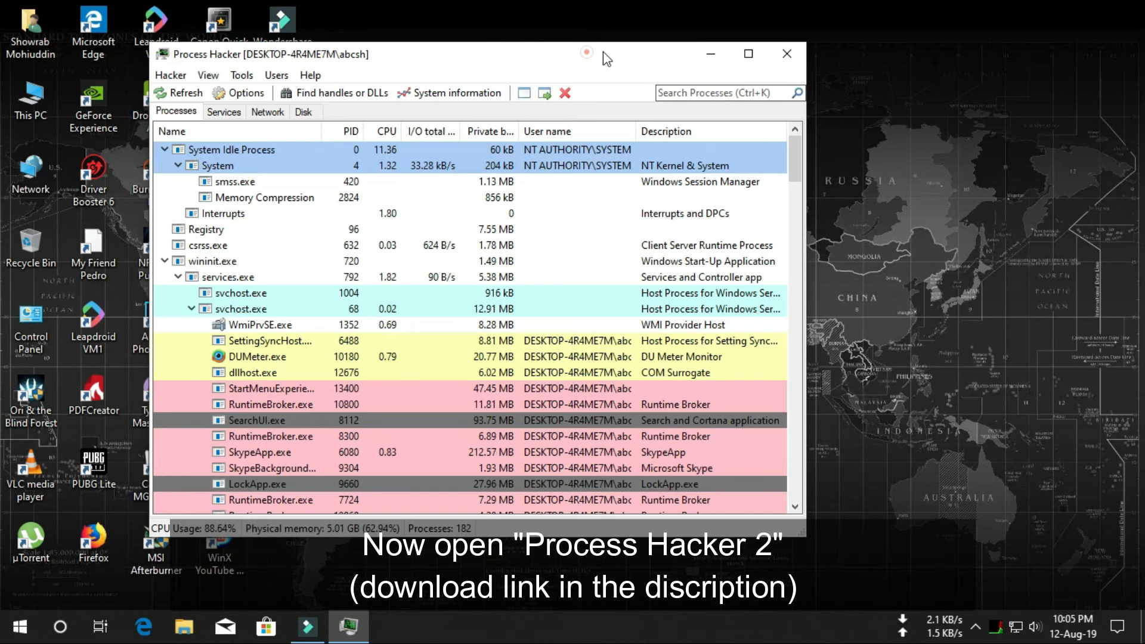
drag(587, 52, 630, 41)
click(728, 83)
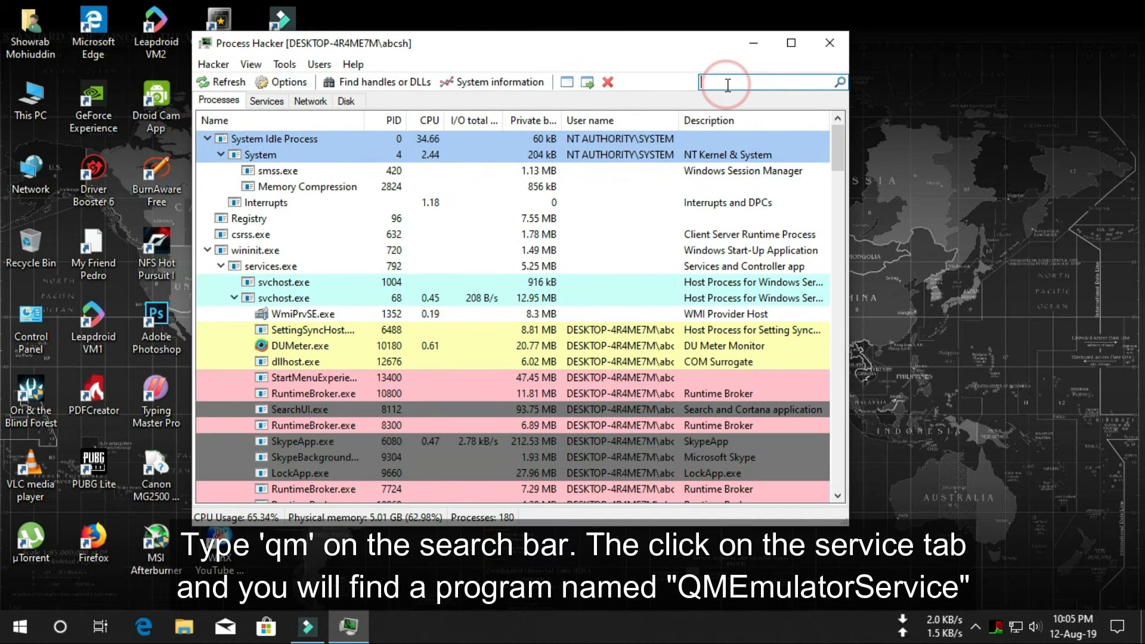
text(qm)
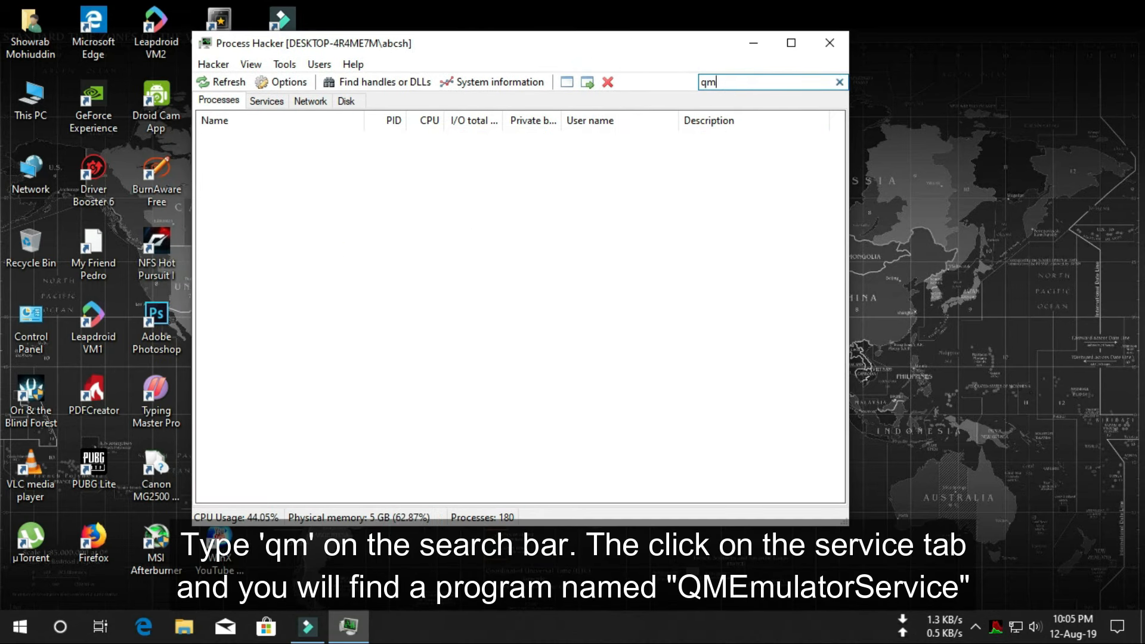
click(270, 103)
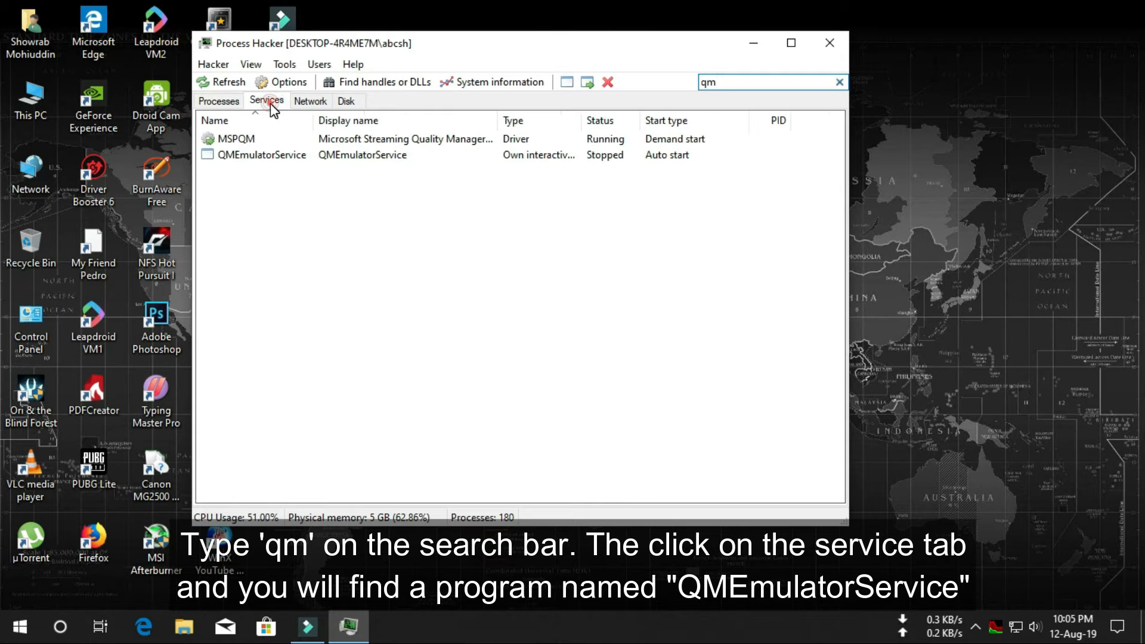
- Delete the QMEmulatorService service and grant administrator permission for the deletion
click(266, 154)
right_click(266, 154)
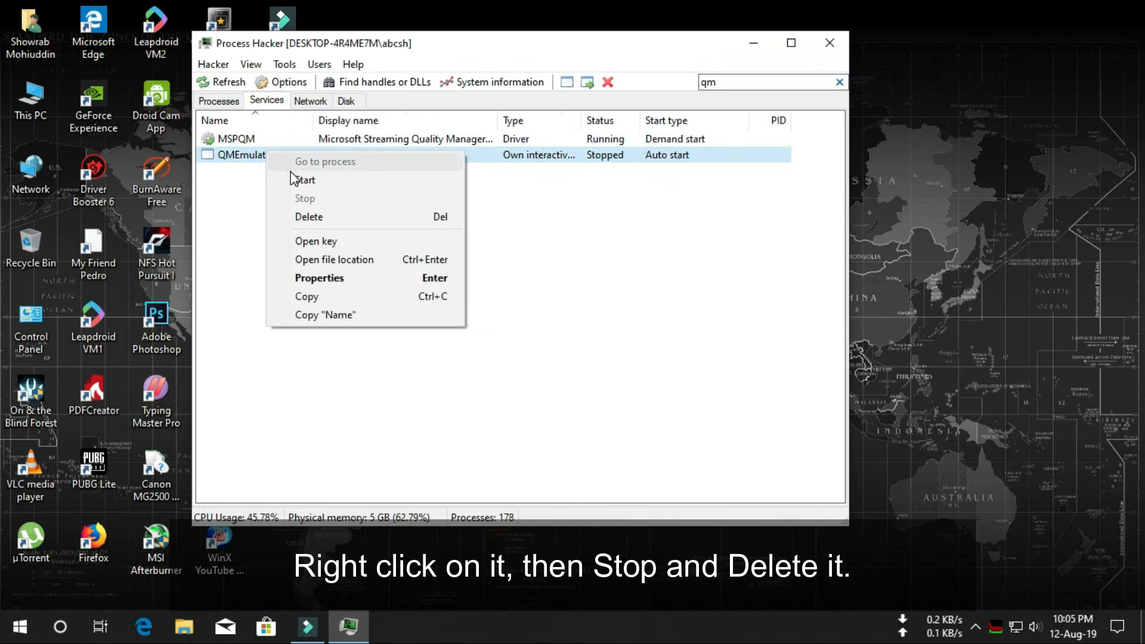
click(309, 217)
click(556, 323)
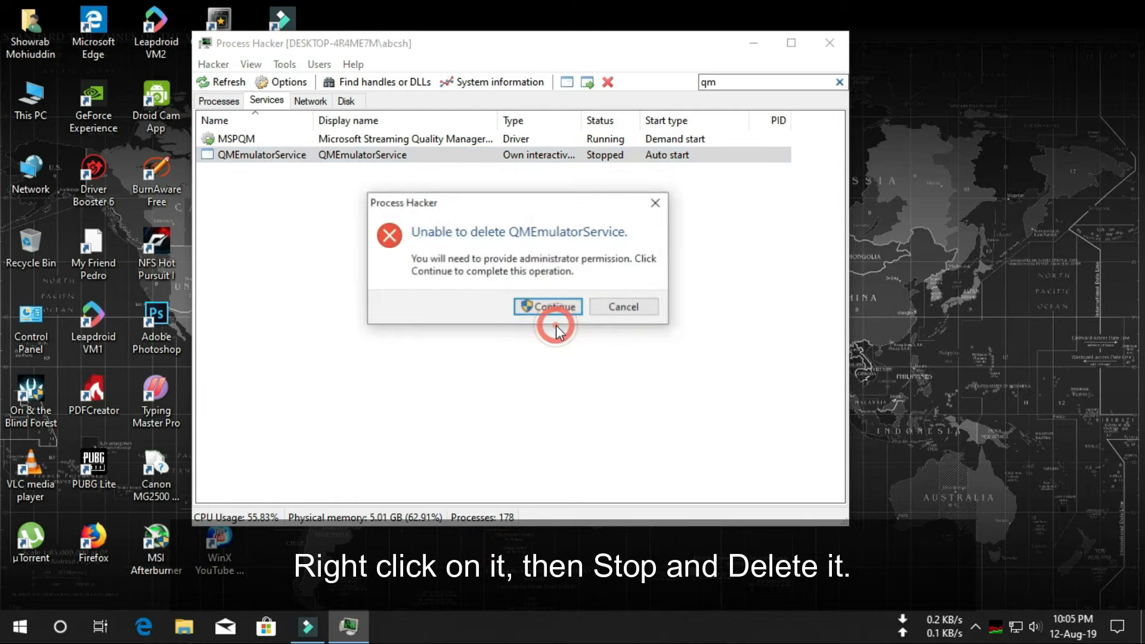
click(549, 309)
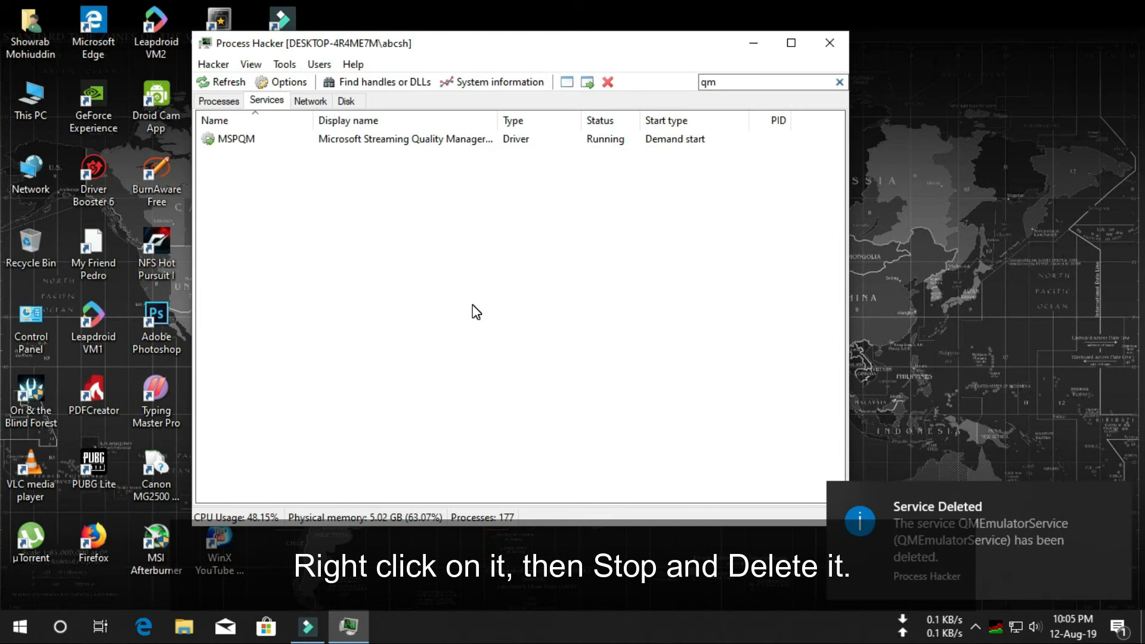
- Close Process Hacker and refresh the desktop
click(231, 100)
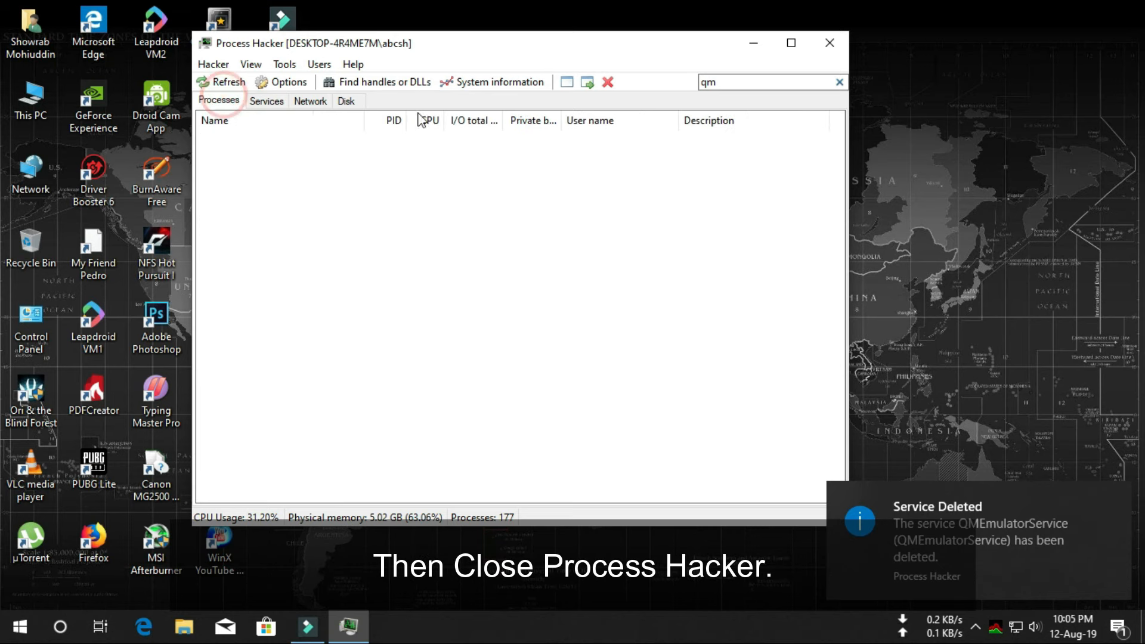
click(830, 43)
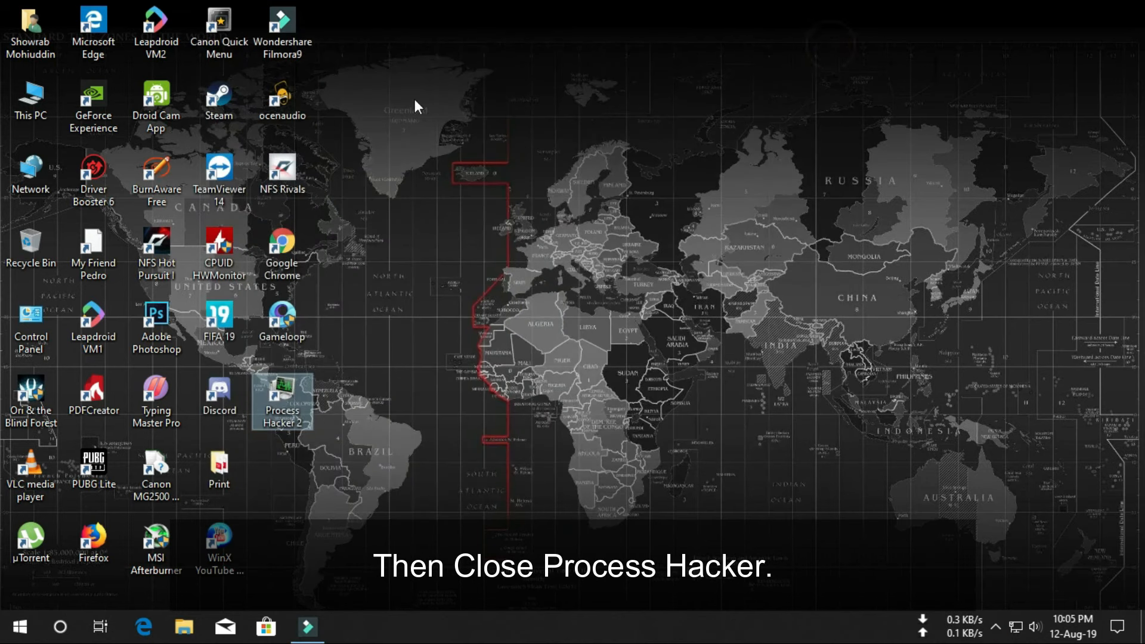
right_click(442, 184)
click(483, 233)
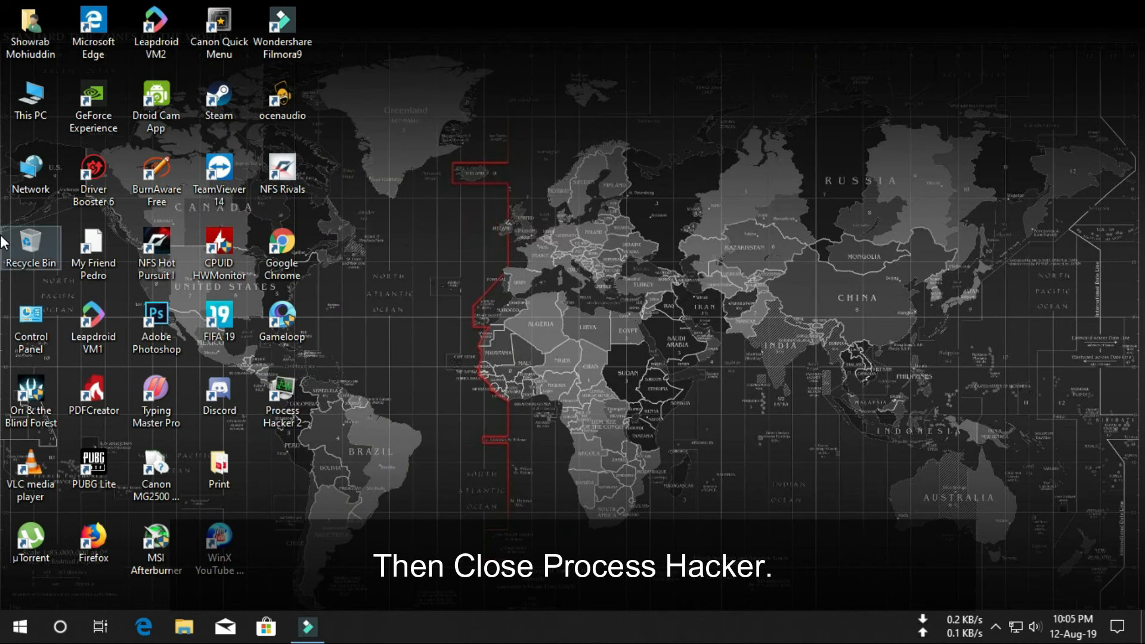
- Open the Gameloop shortcut's file location and look through the appmarket folder for QMEmulator.exe
right_click(294, 328)
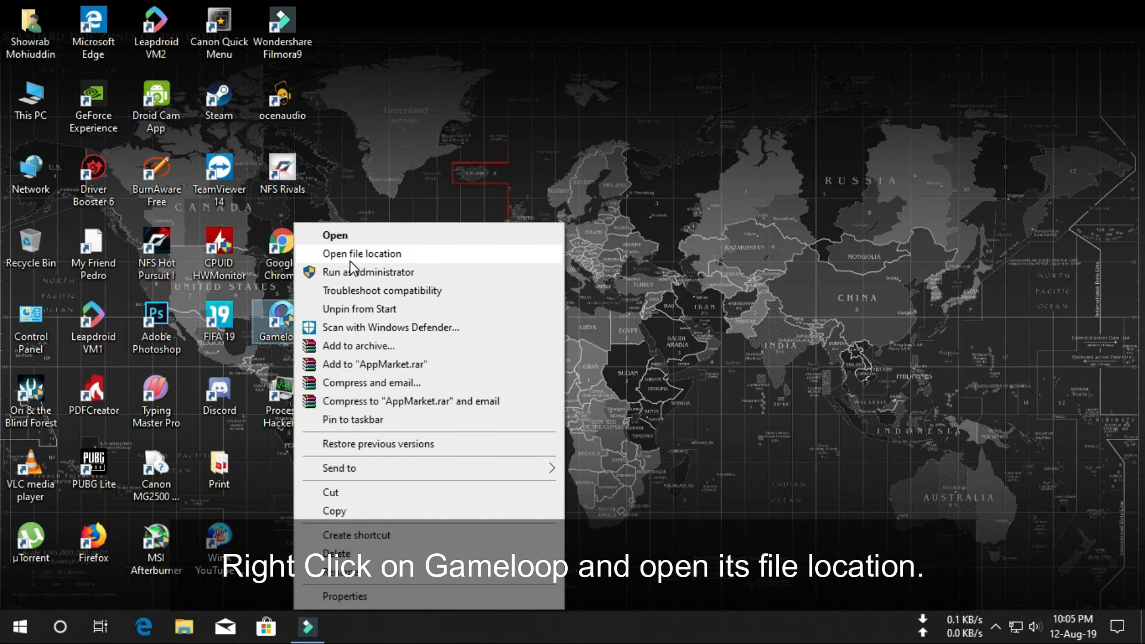
click(352, 255)
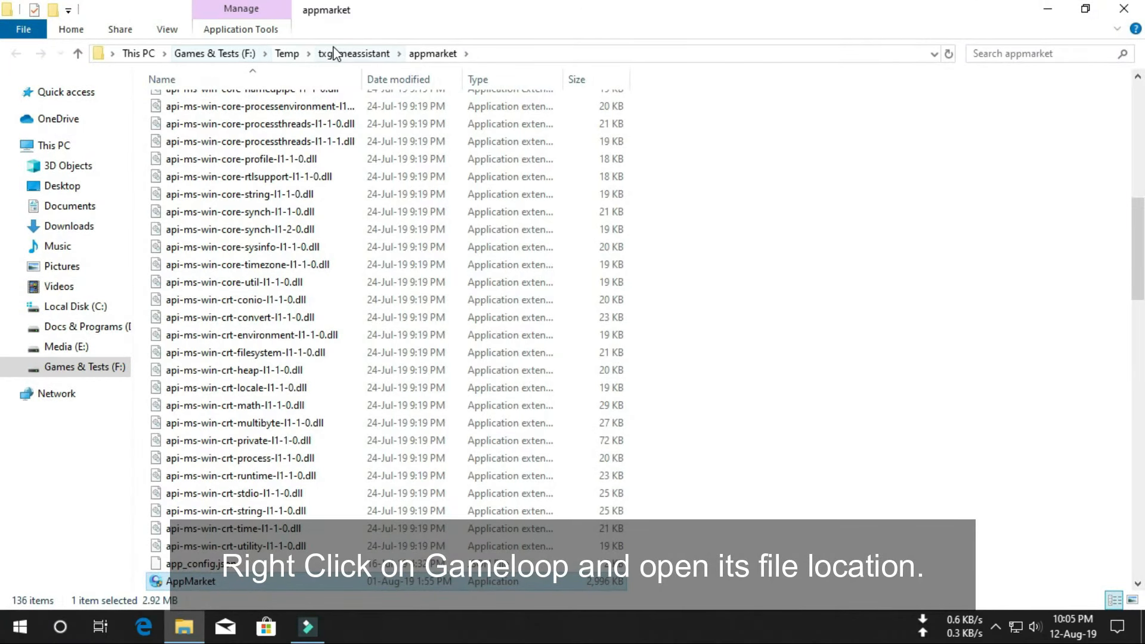
scroll(301, 240, down, 14)
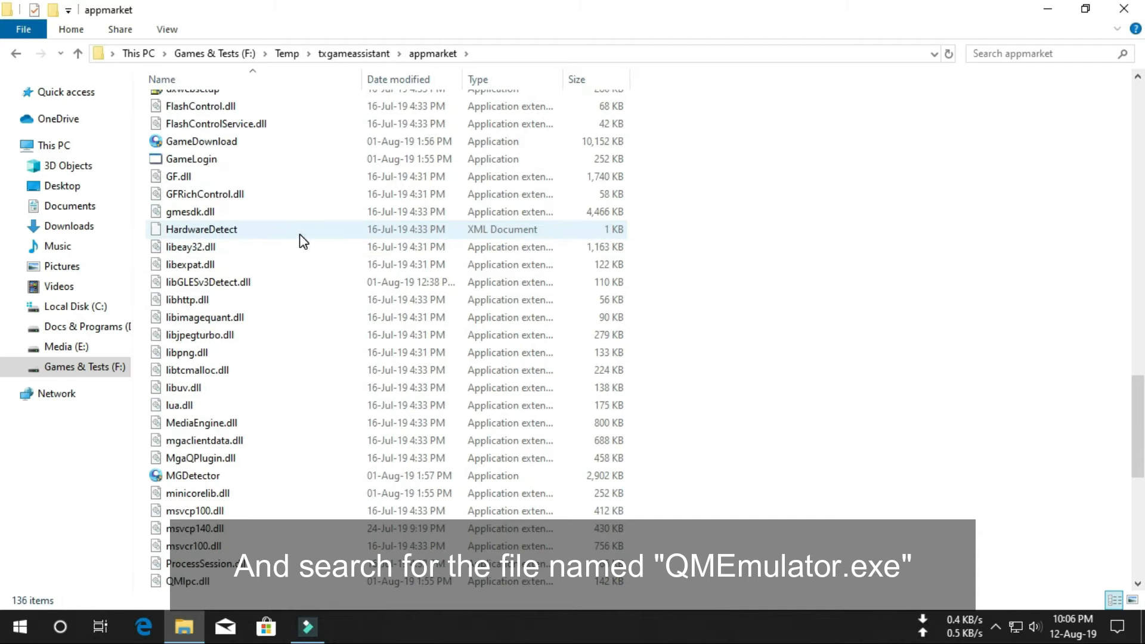
scroll(274, 173, down, 7)
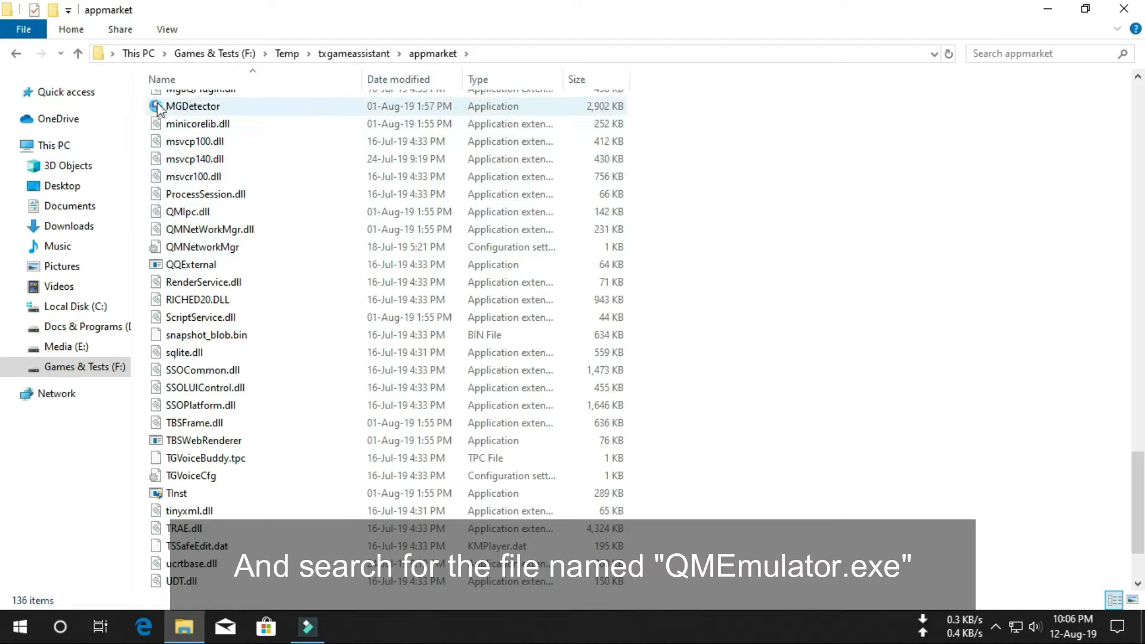
- Go back to the txgameassistant folder, locate the QMEmulatorService application there and refresh the folder view
click(24, 52)
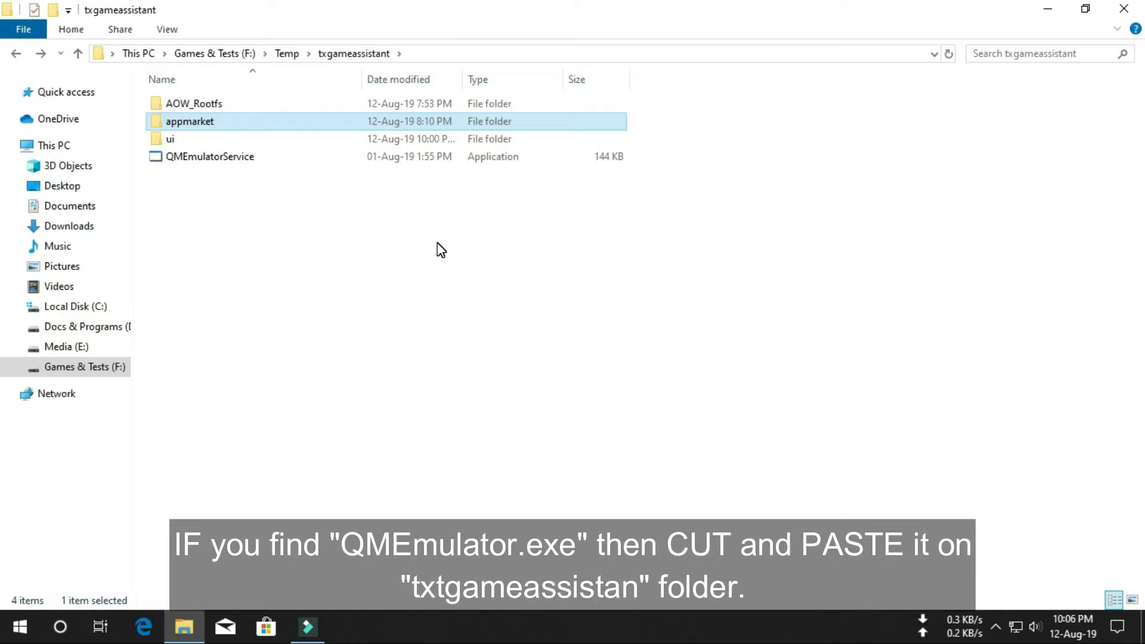
click(385, 264)
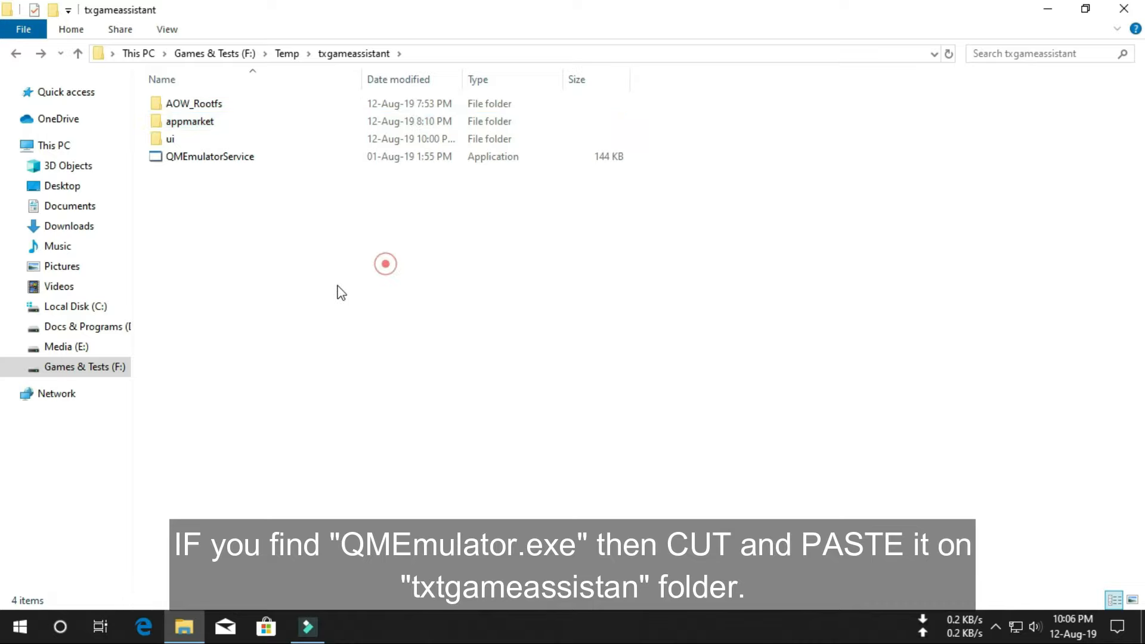
drag(307, 160, 401, 293)
drag(289, 158, 760, 246)
drag(760, 246, 532, 298)
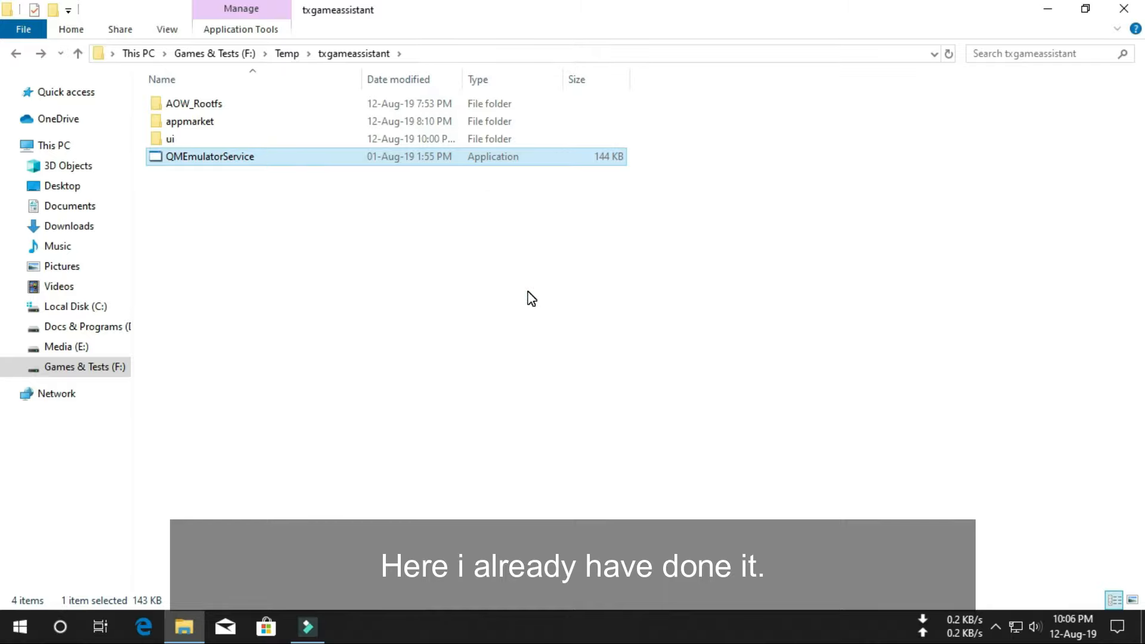
right_click(651, 256)
click(680, 320)
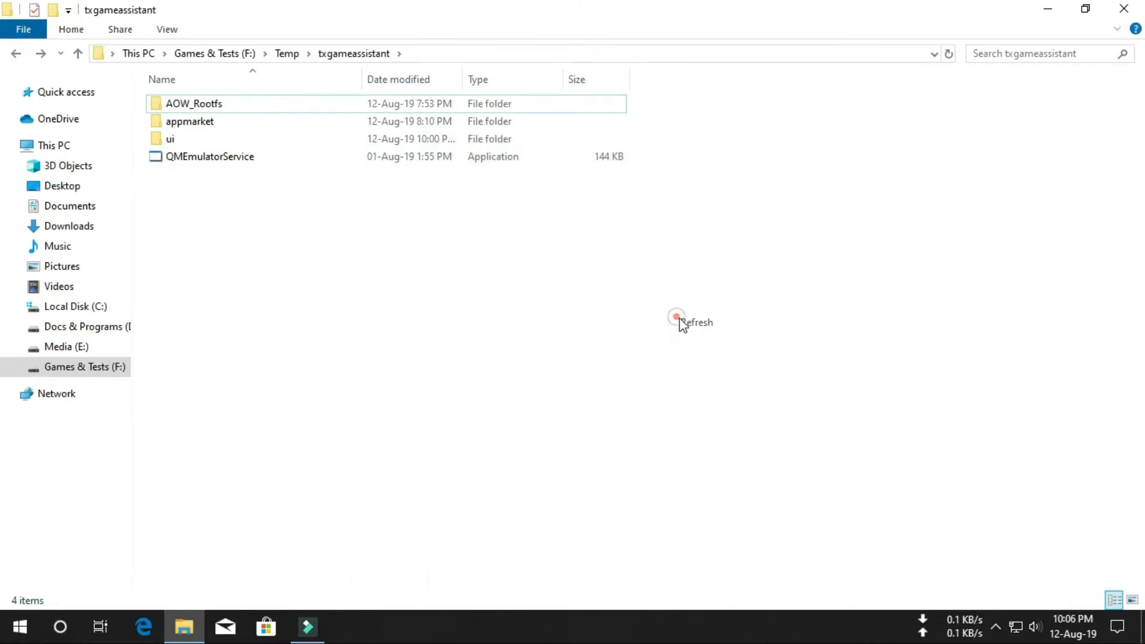
- Close the File Explorer window and refresh the desktop
click(1048, 10)
right_click(615, 189)
click(649, 238)
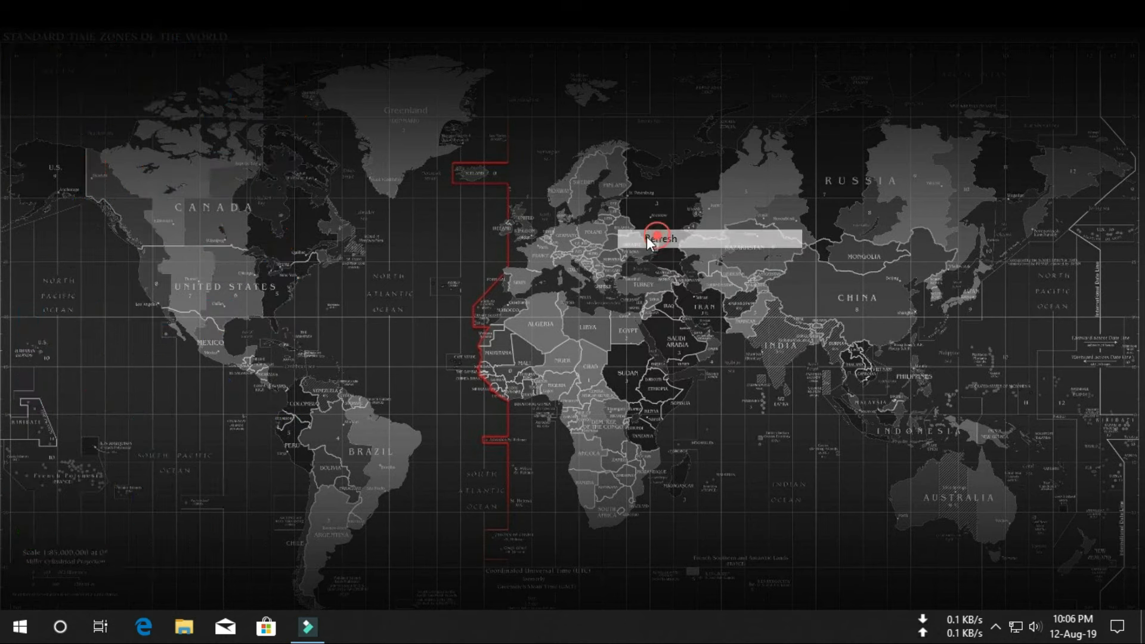
- Open Windows Security from the system tray and go to the exclusions in its Virus & threat protection settings
click(996, 627)
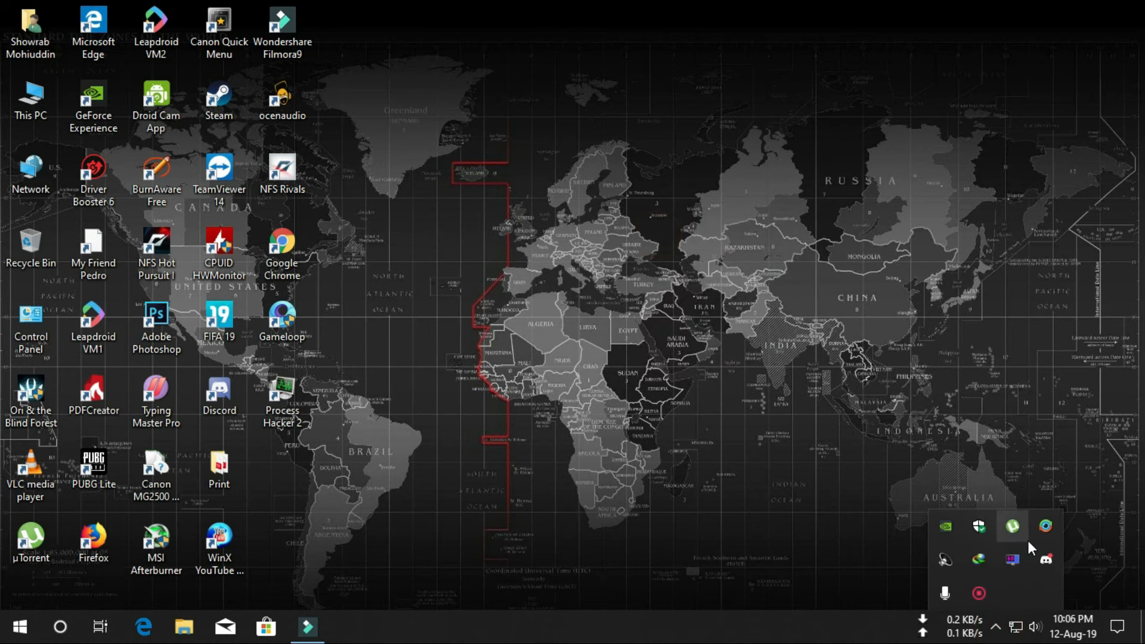
click(979, 526)
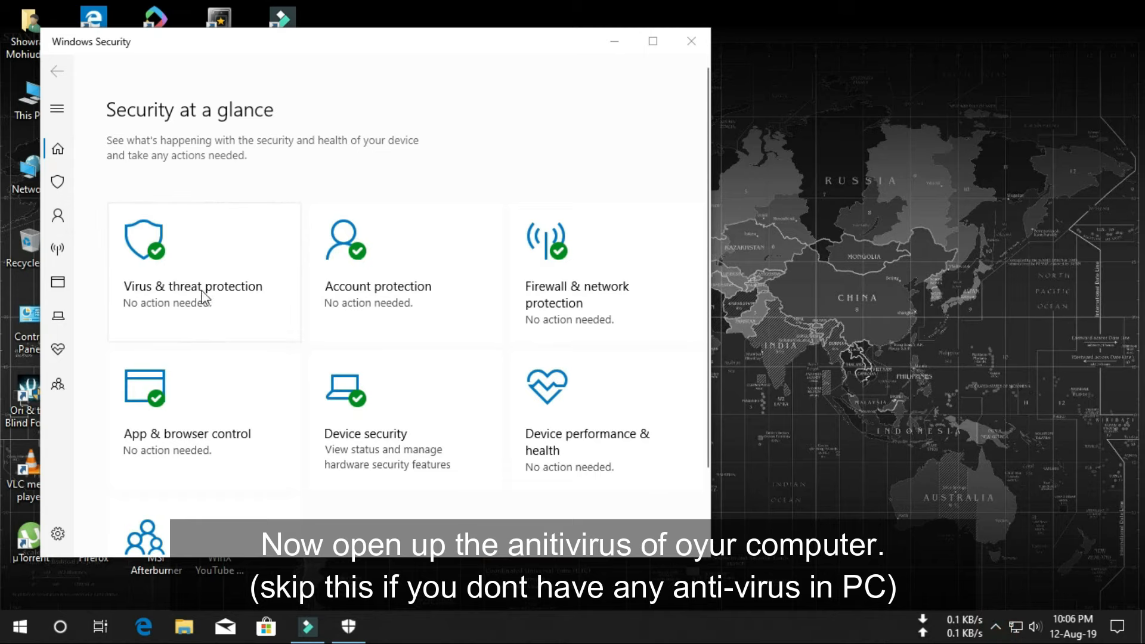
click(196, 278)
scroll(203, 270, down, 8)
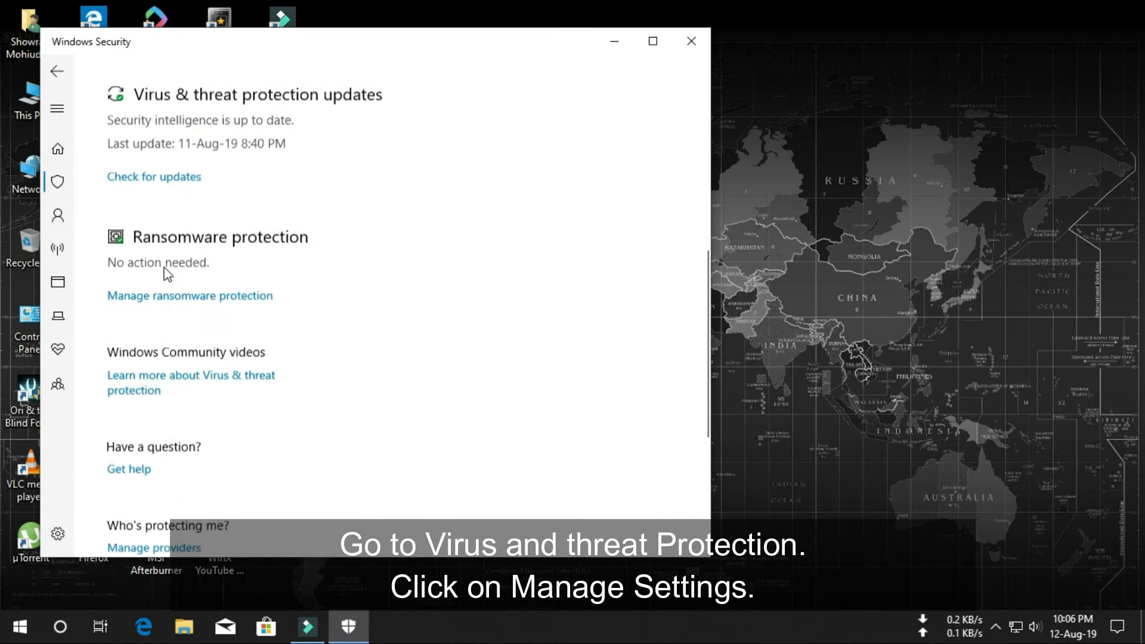
scroll(149, 272, up, 2)
scroll(166, 276, up, 1)
click(190, 154)
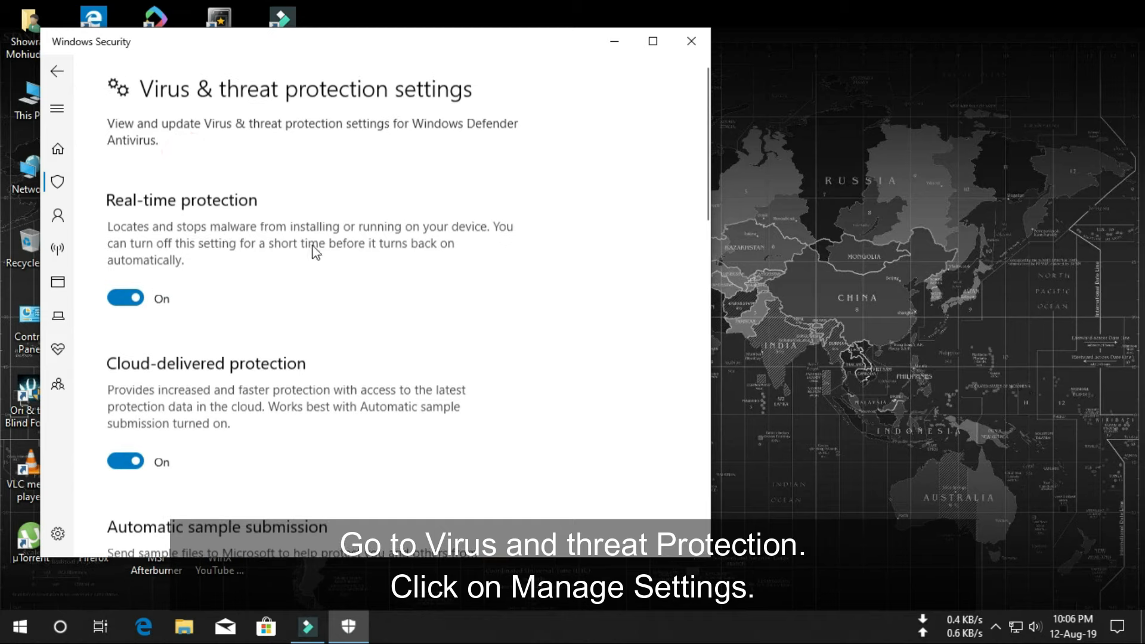
scroll(335, 247, down, 3)
scroll(343, 244, down, 5)
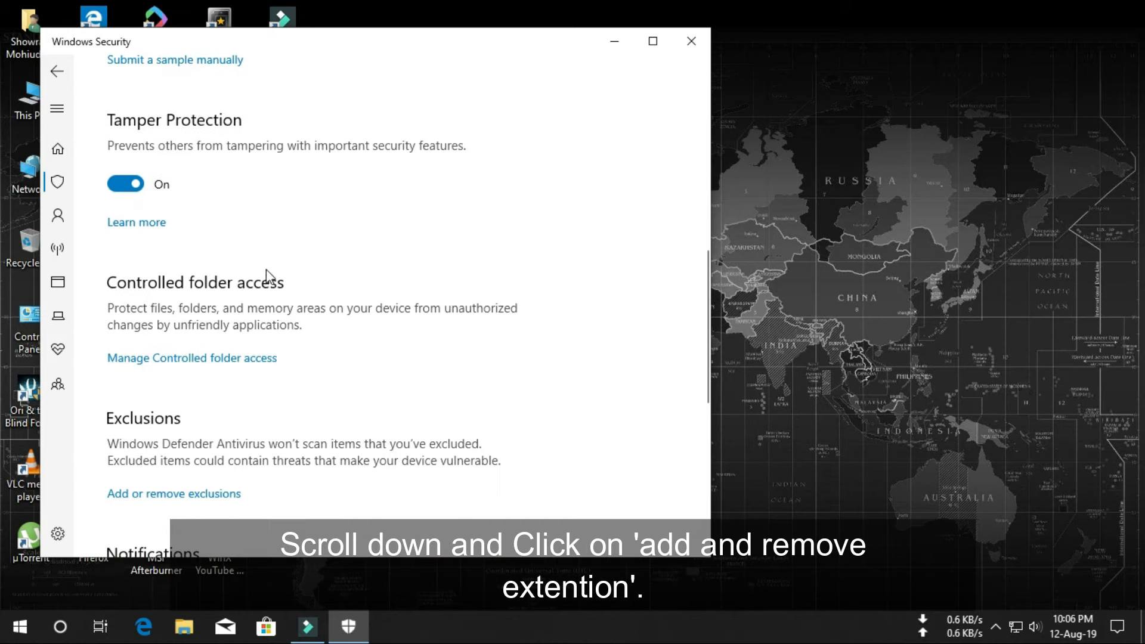
scroll(258, 271, down, 1)
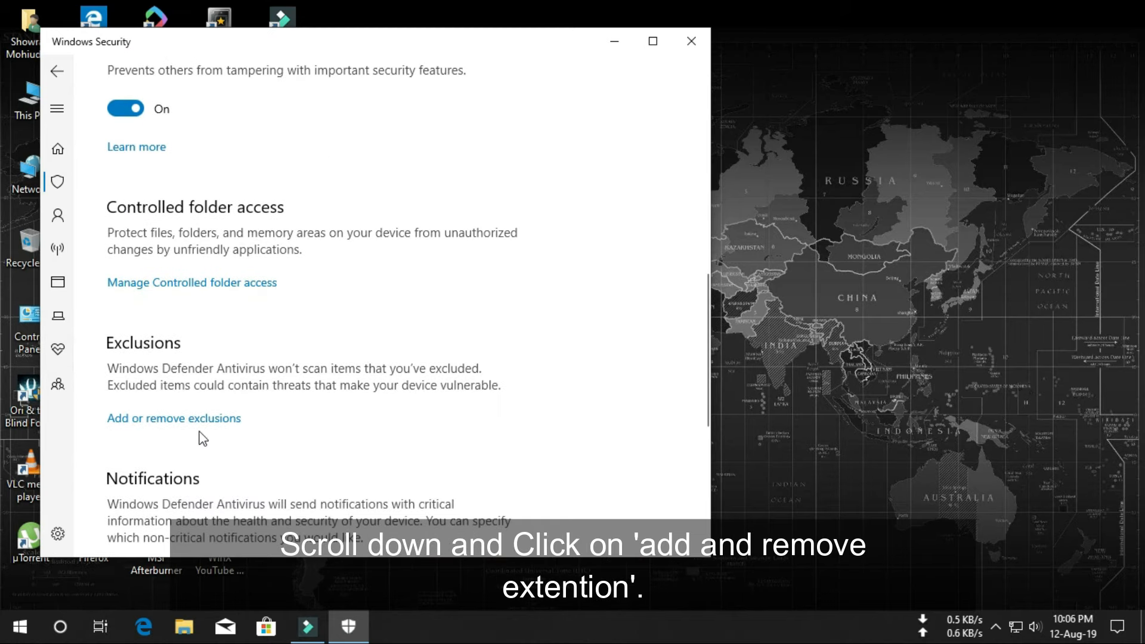
click(200, 420)
- Add the Gameloop installation folder F:\Temp as a folder exclusion for Windows Defender Antivirus
click(177, 215)
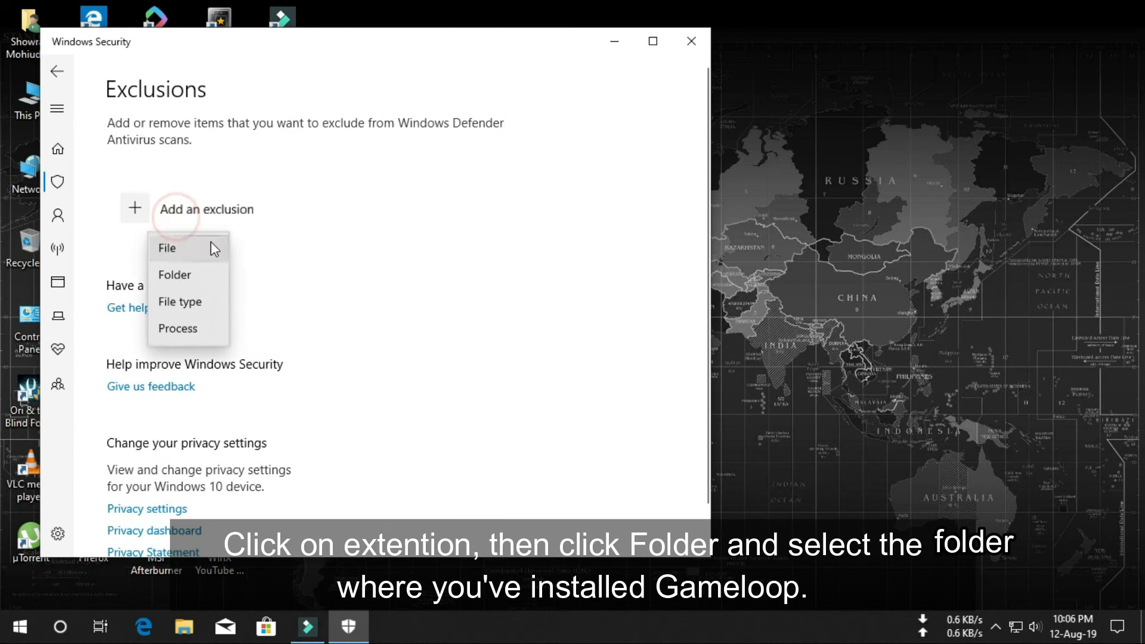
click(184, 280)
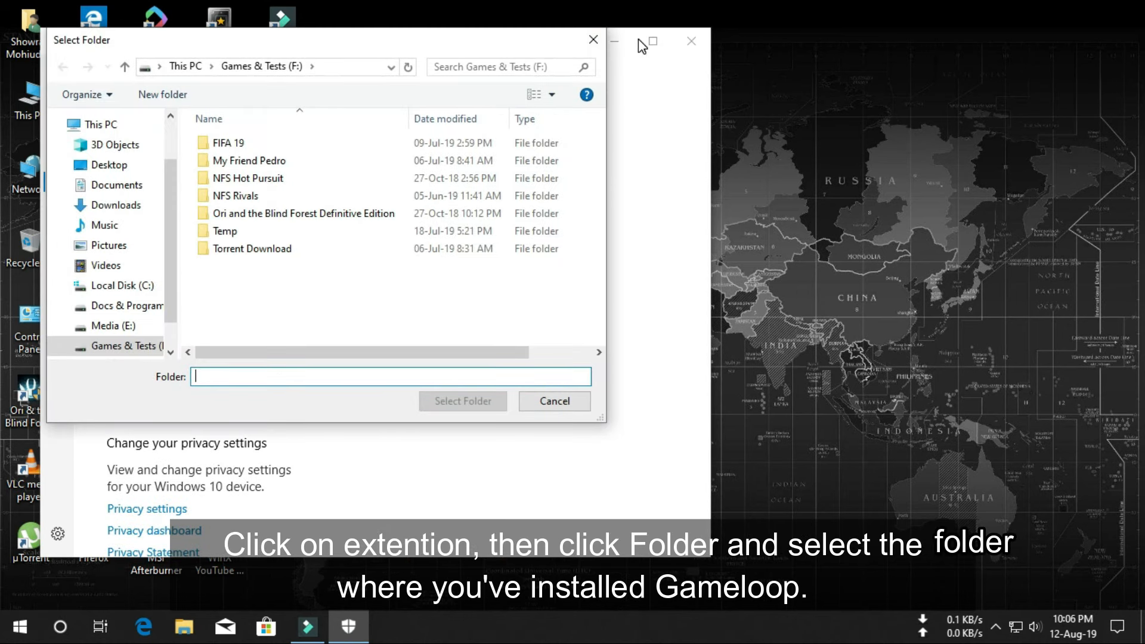
click(623, 43)
drag(481, 42, 891, 41)
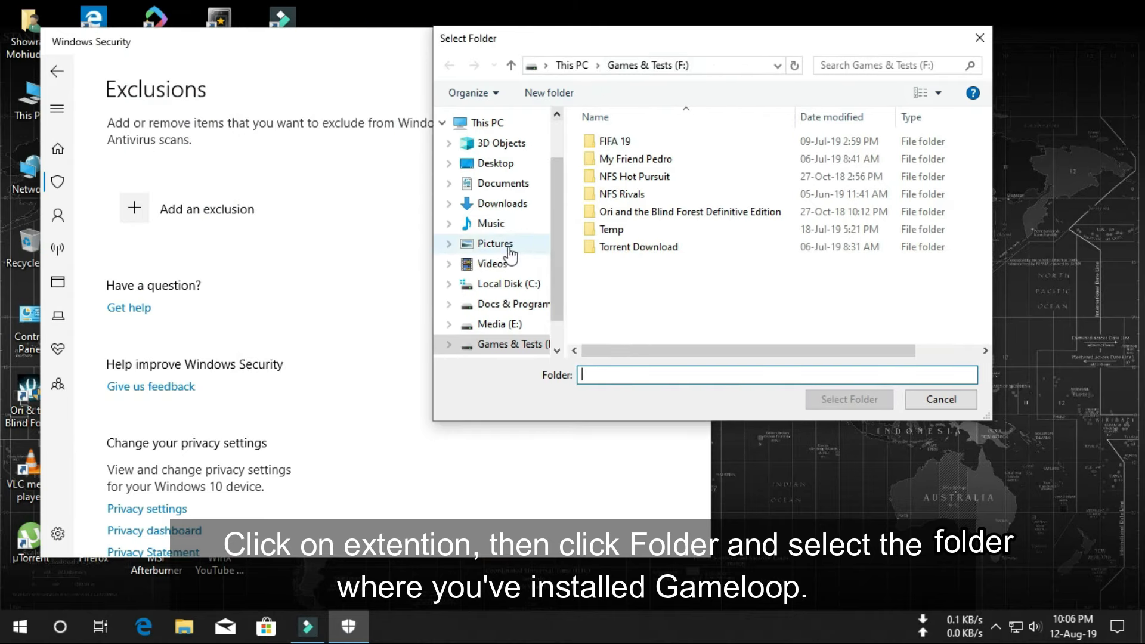
scroll(510, 253, down, 1)
click(510, 297)
double_click(612, 229)
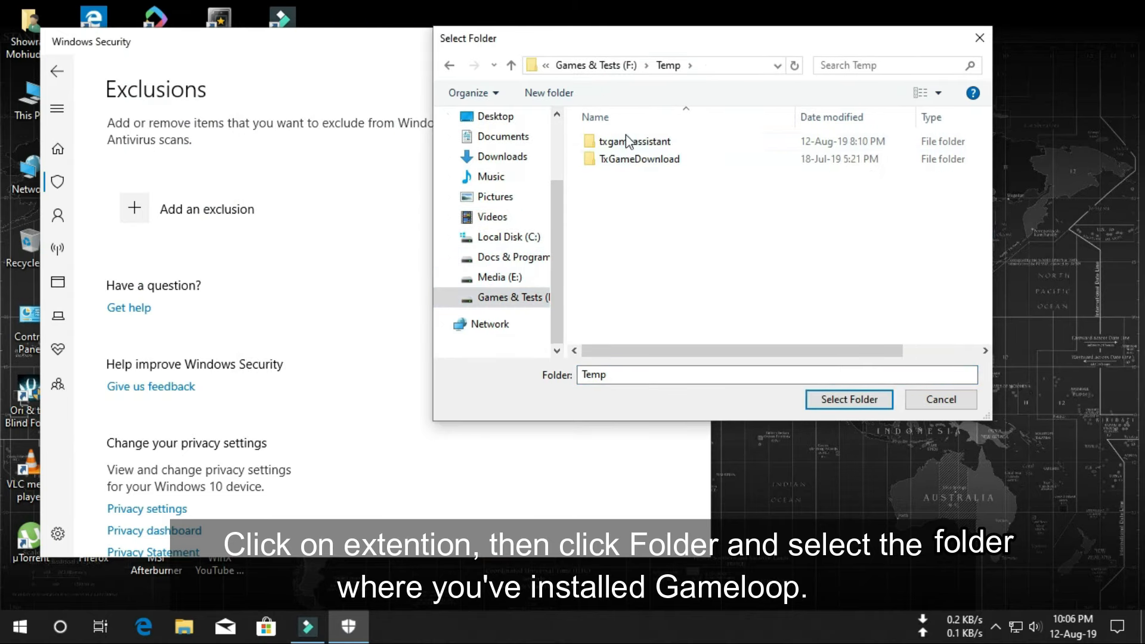
click(449, 65)
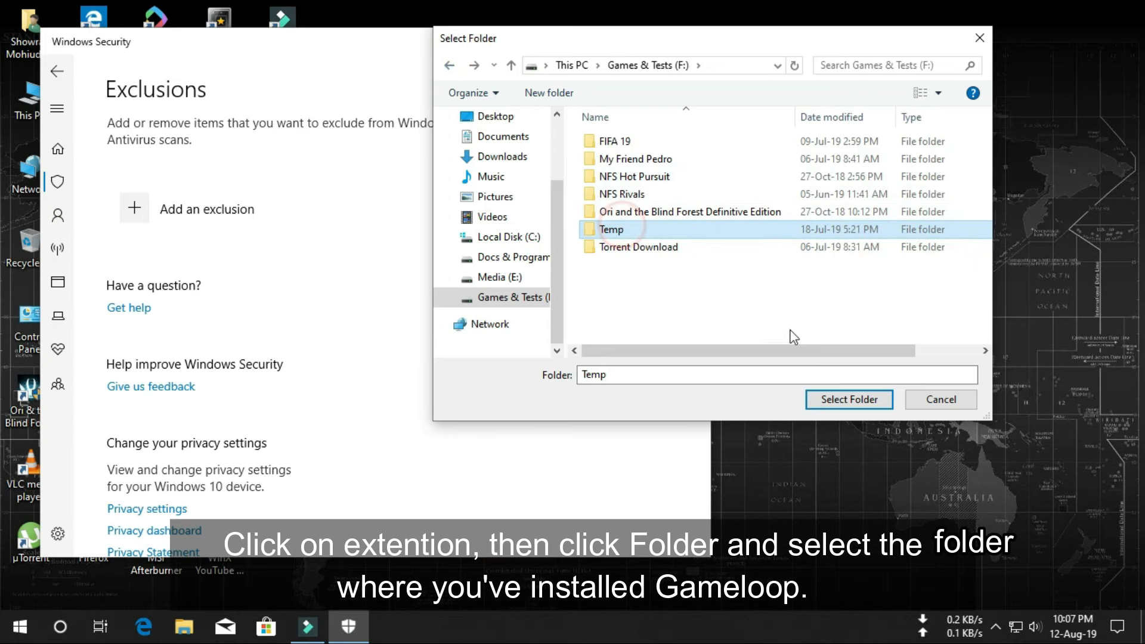
click(837, 401)
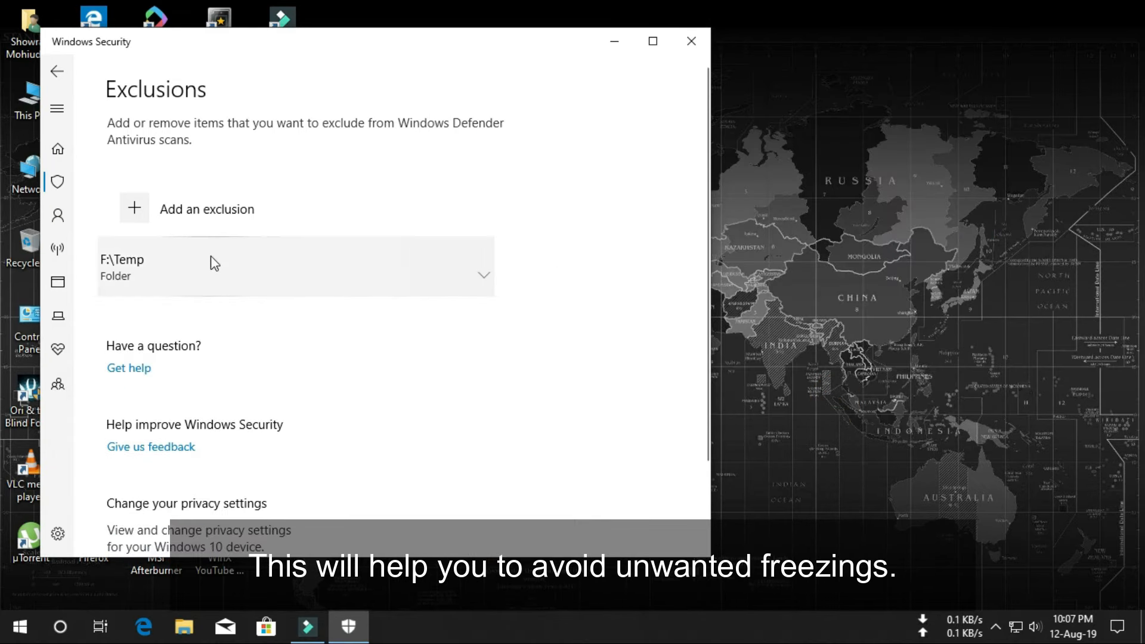
- Close Windows Security and refresh the desktop
click(702, 48)
right_click(661, 153)
click(686, 199)
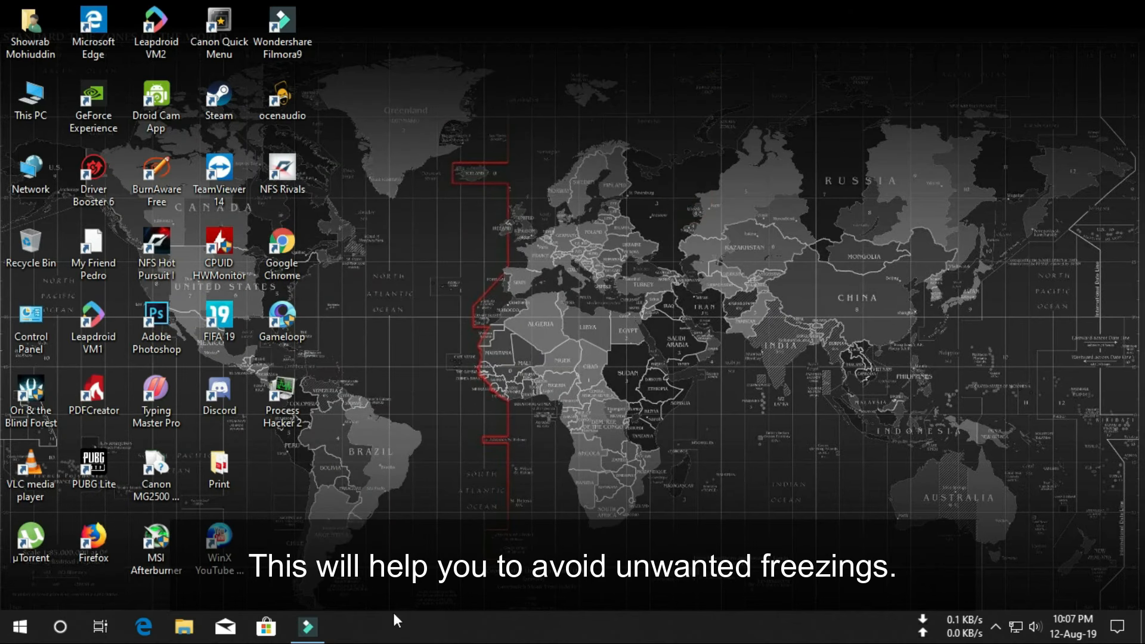
- Launch Gameloop, check for its icon in the system tray, and show the installed games
double_click(296, 340)
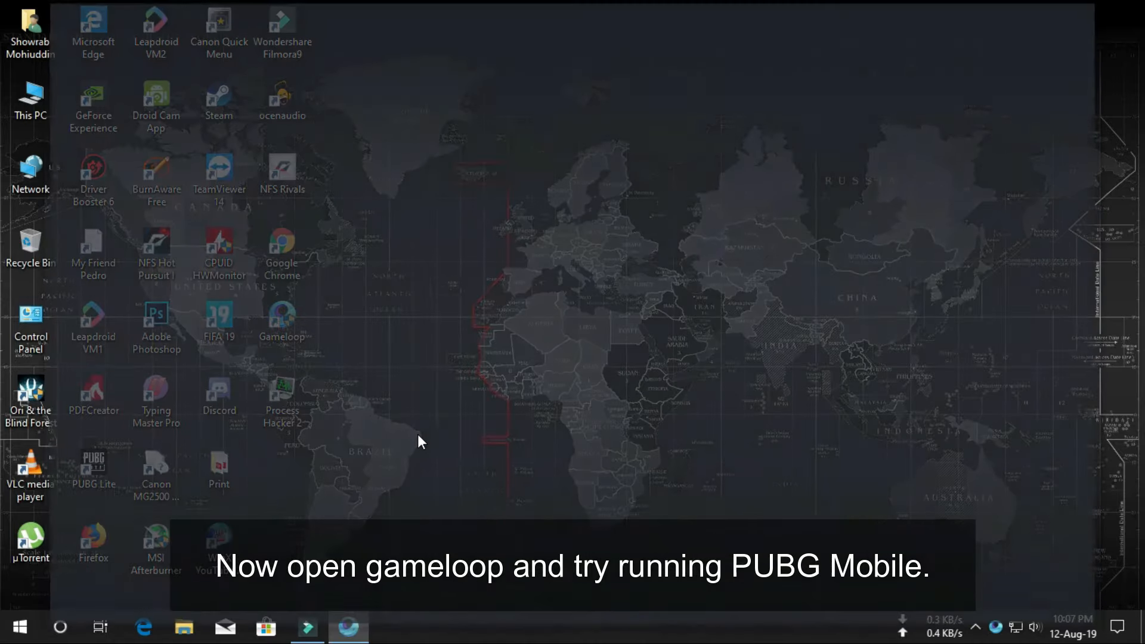
click(979, 633)
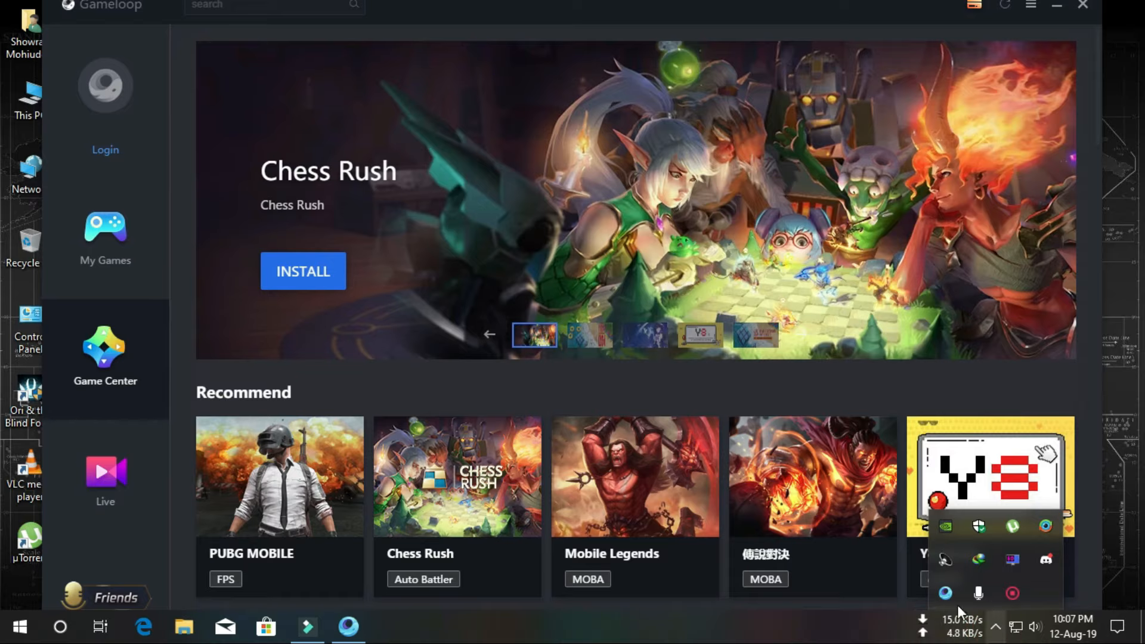
click(999, 630)
click(102, 242)
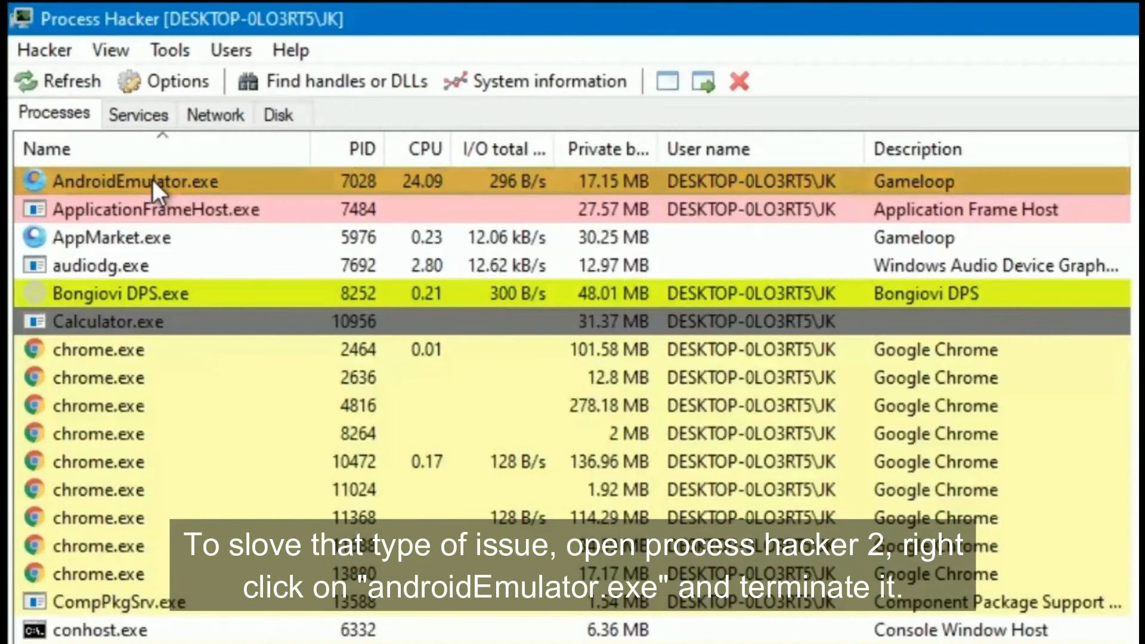
- Terminate the AndroidEmulator.exe process in Process Hacker
right_click(152, 181)
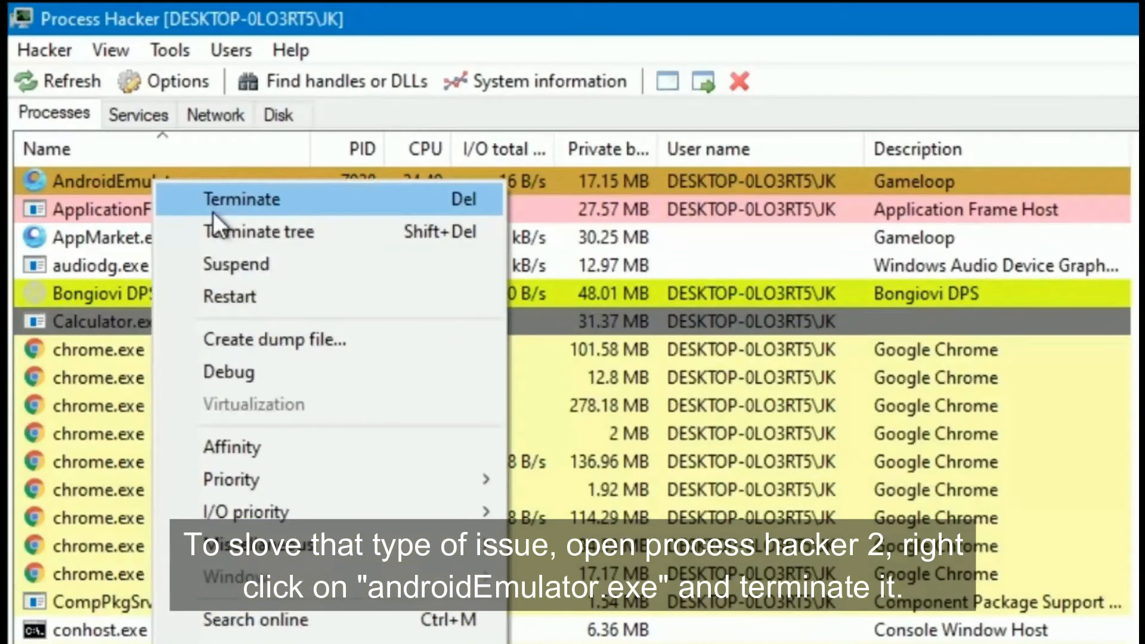
click(227, 196)
click(1086, 583)
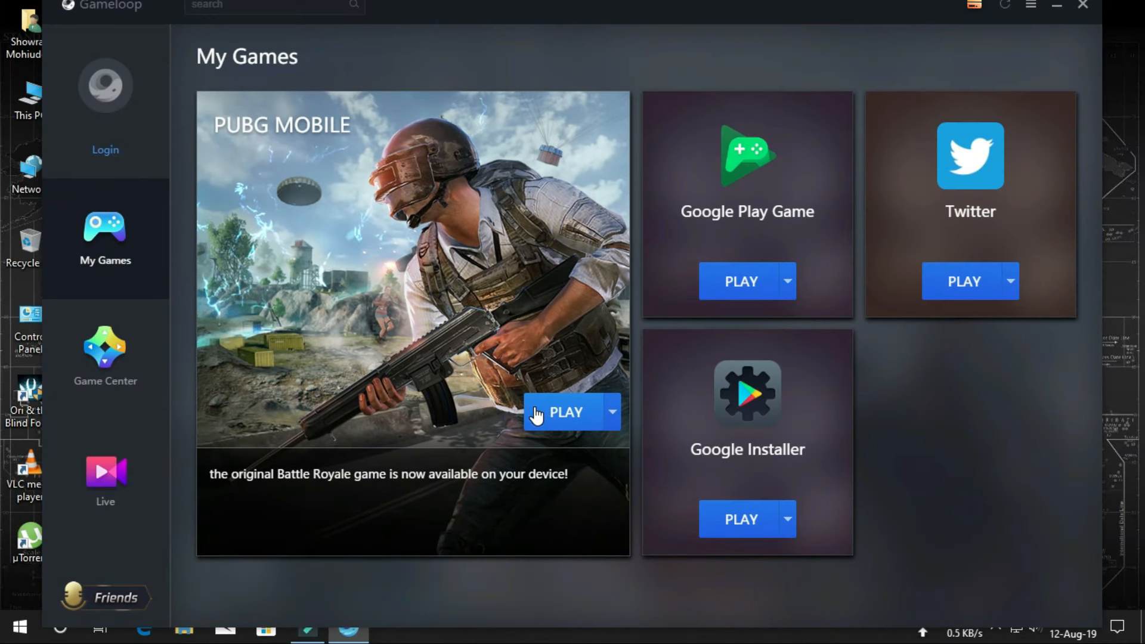
- Start PUBG MOBILE from the installed games in Gameloop
click(558, 416)
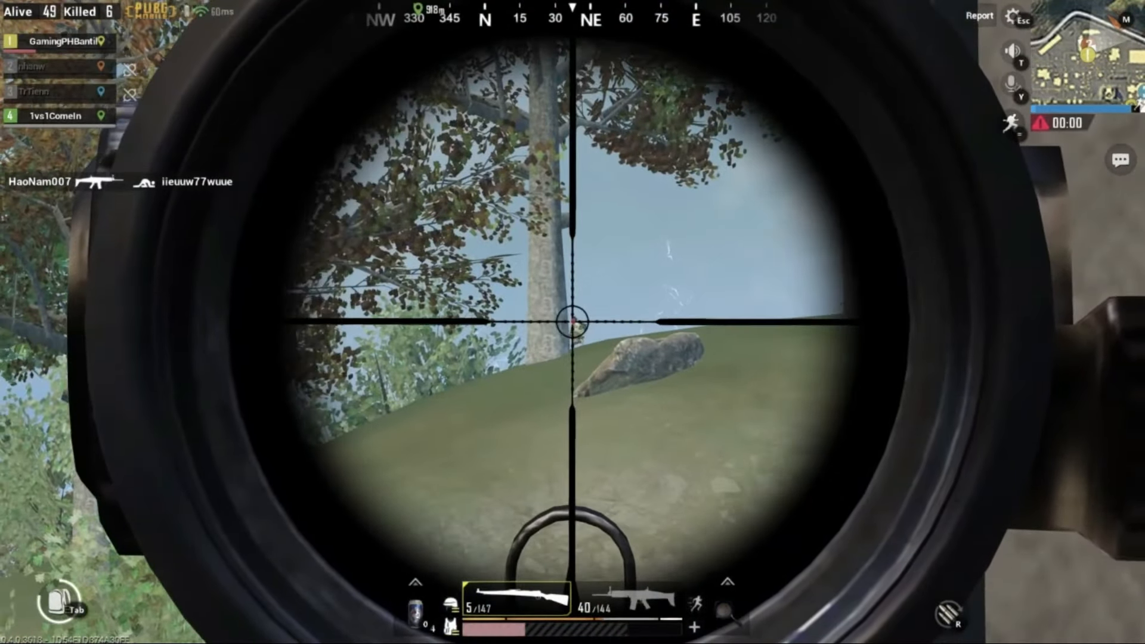
click(589, 313)
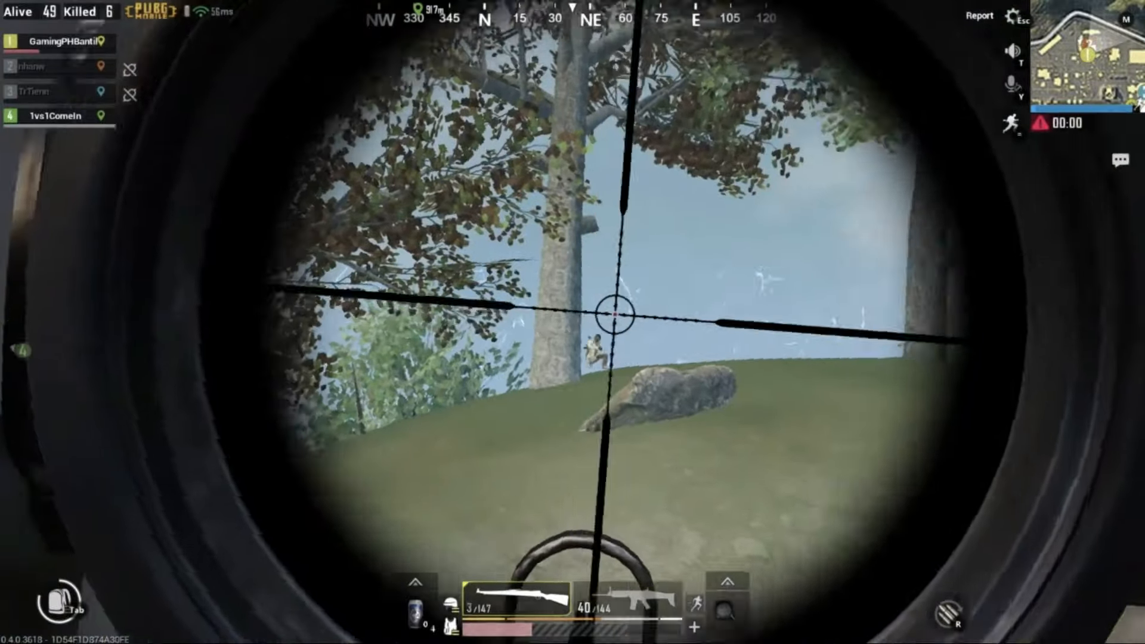
- Shoot the enemy beside the hilltop rock with the scoped Kar98K and move back from the window
click(588, 313)
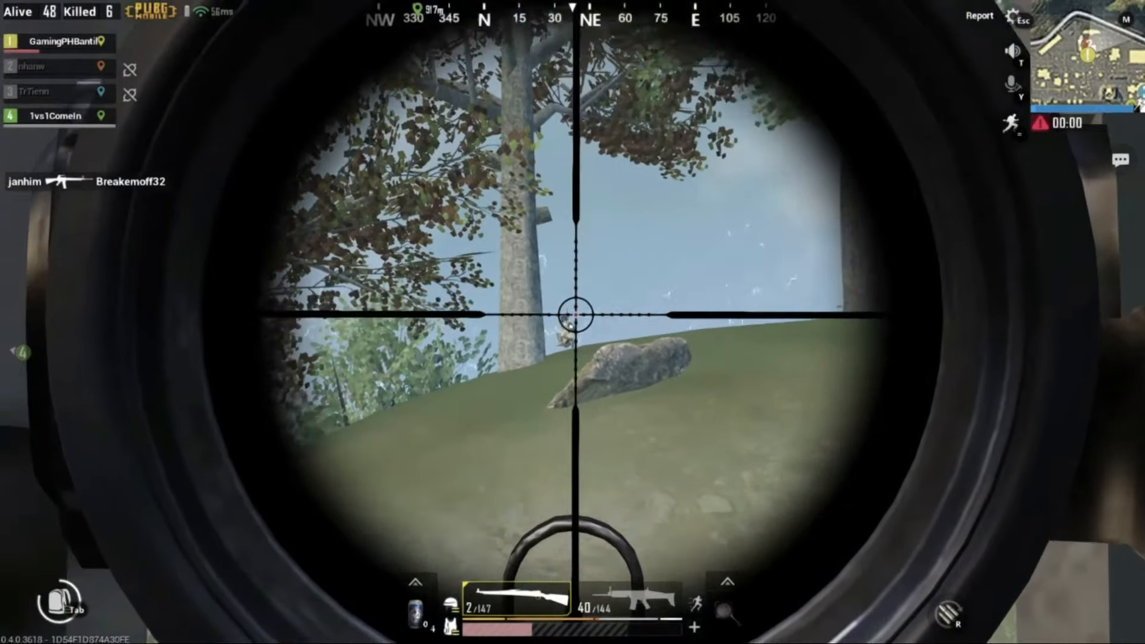
click(589, 313)
key(a)
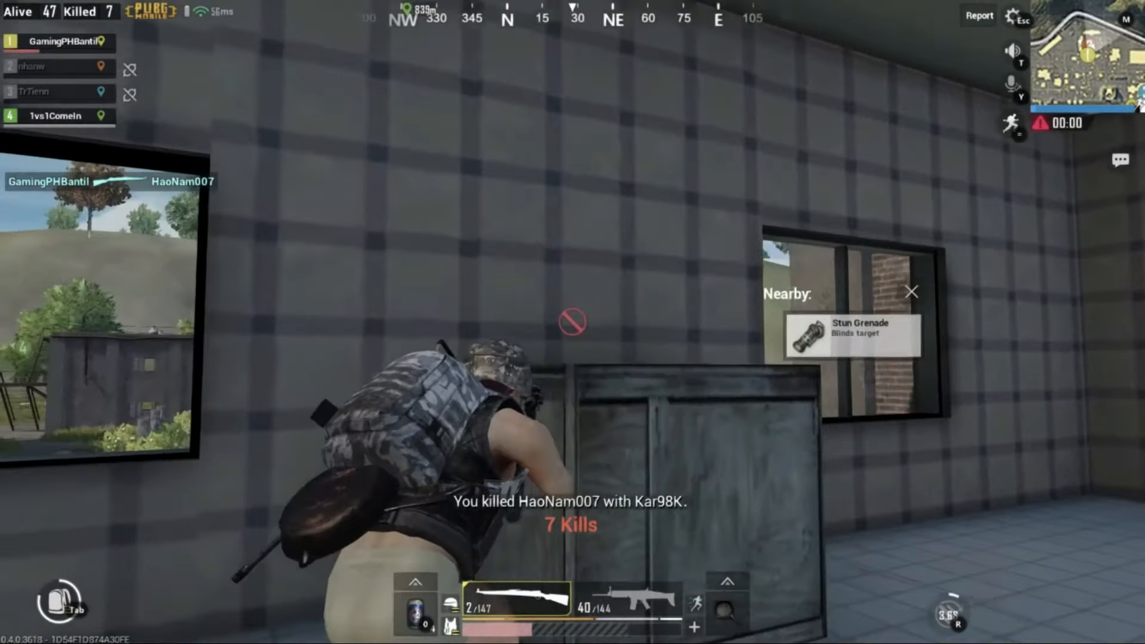
- Holster the Kar98K, draw the automatic rifle and aim it out of the window
key(x)
key(2)
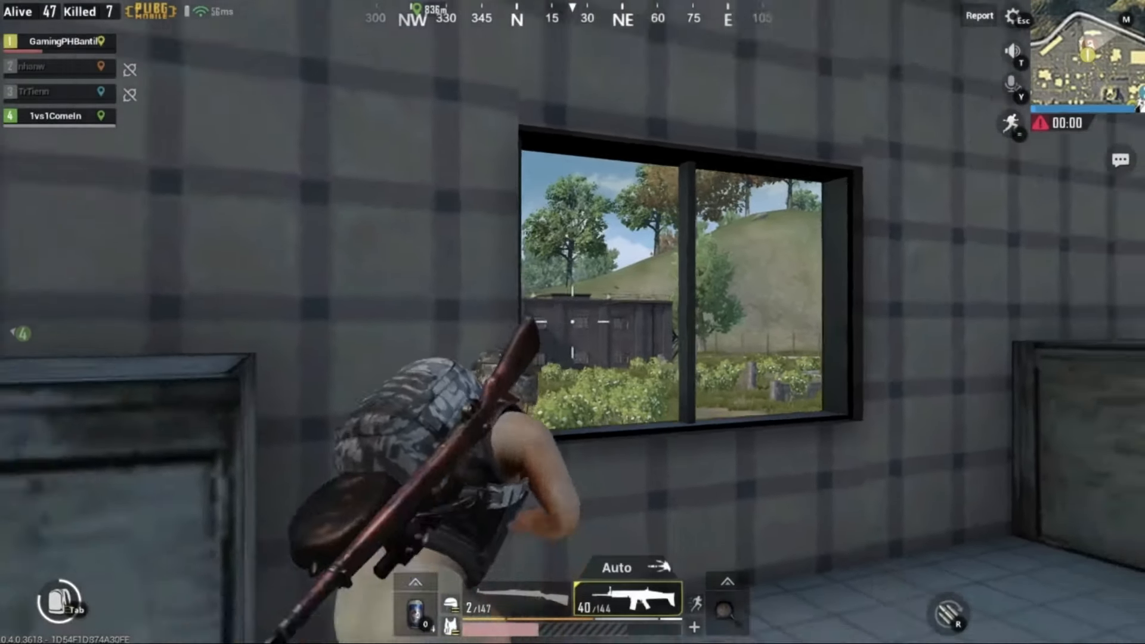
right_click(572, 322)
right_click(573, 322)
key(x)
key(2)
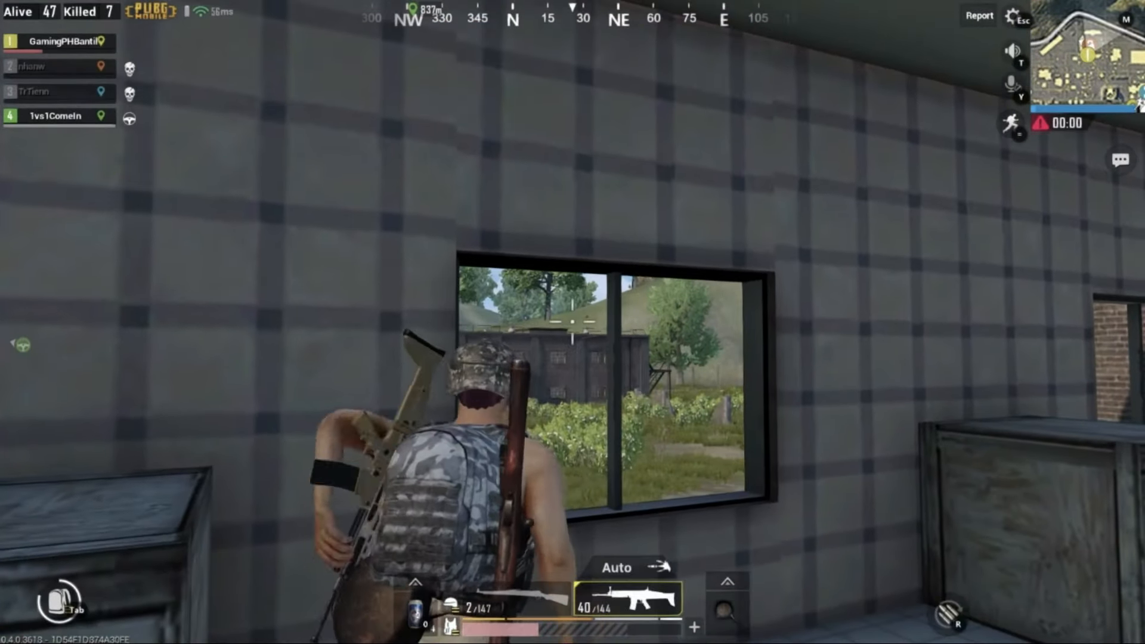
right_click(572, 322)
right_click(572, 321)
- Equip the Kar98K, aim through its scope and shoot the enemies on the hillside
key(1)
right_click(572, 321)
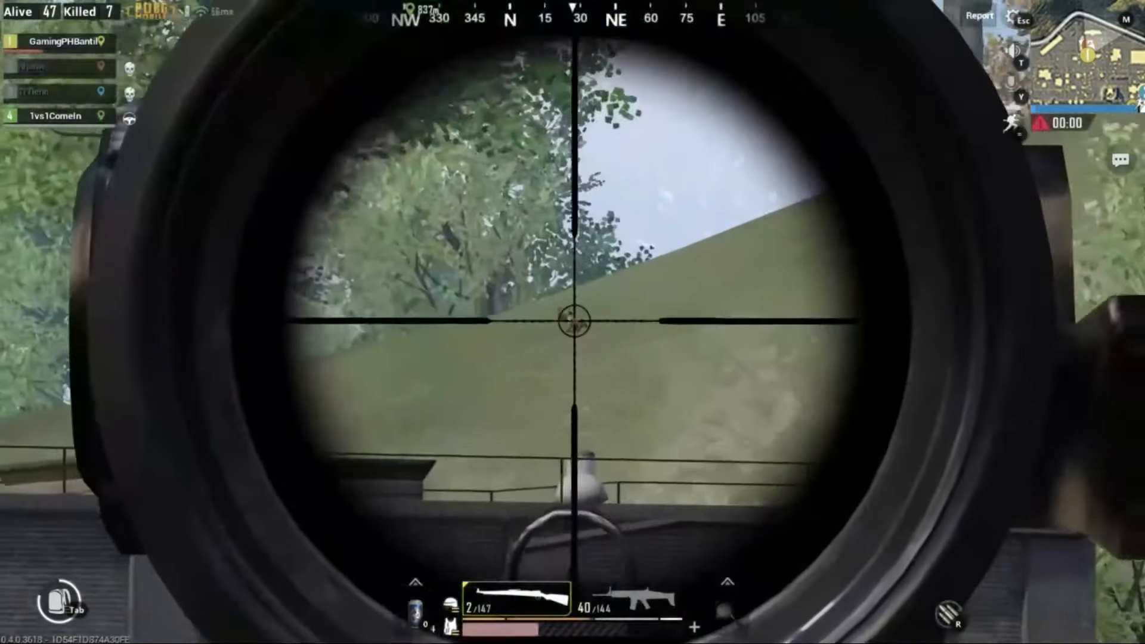
click(573, 321)
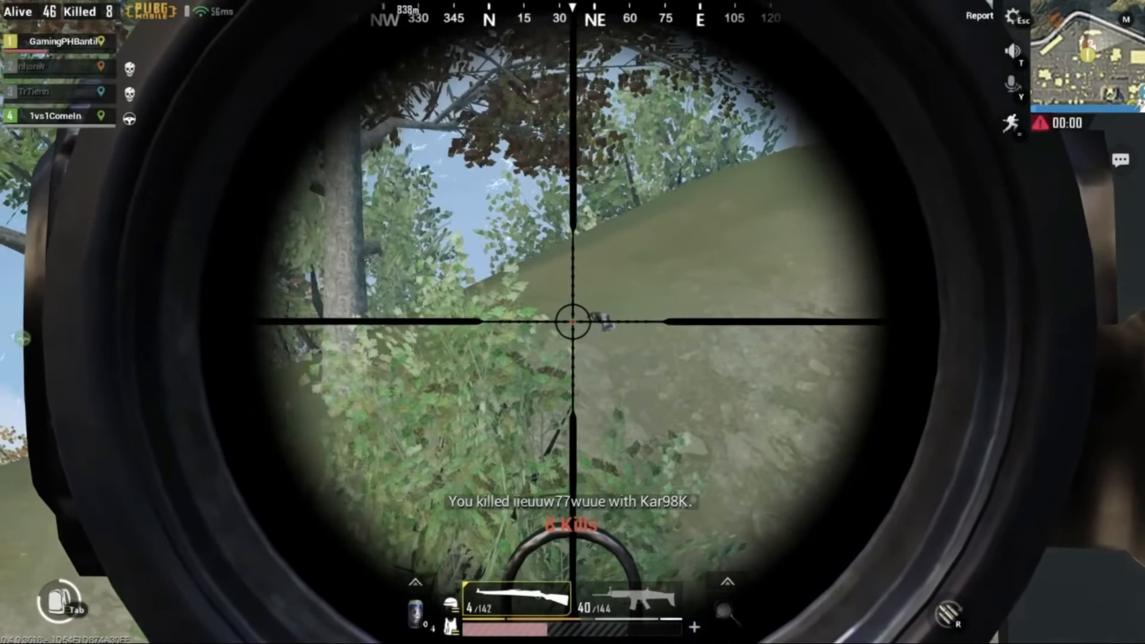
click(573, 322)
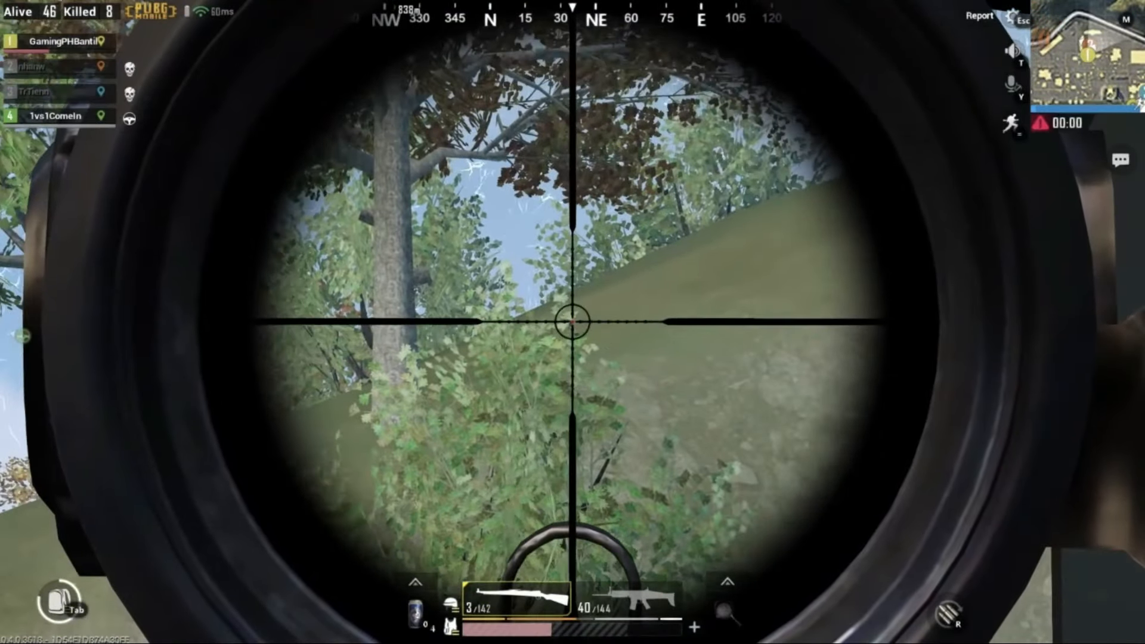
click(573, 322)
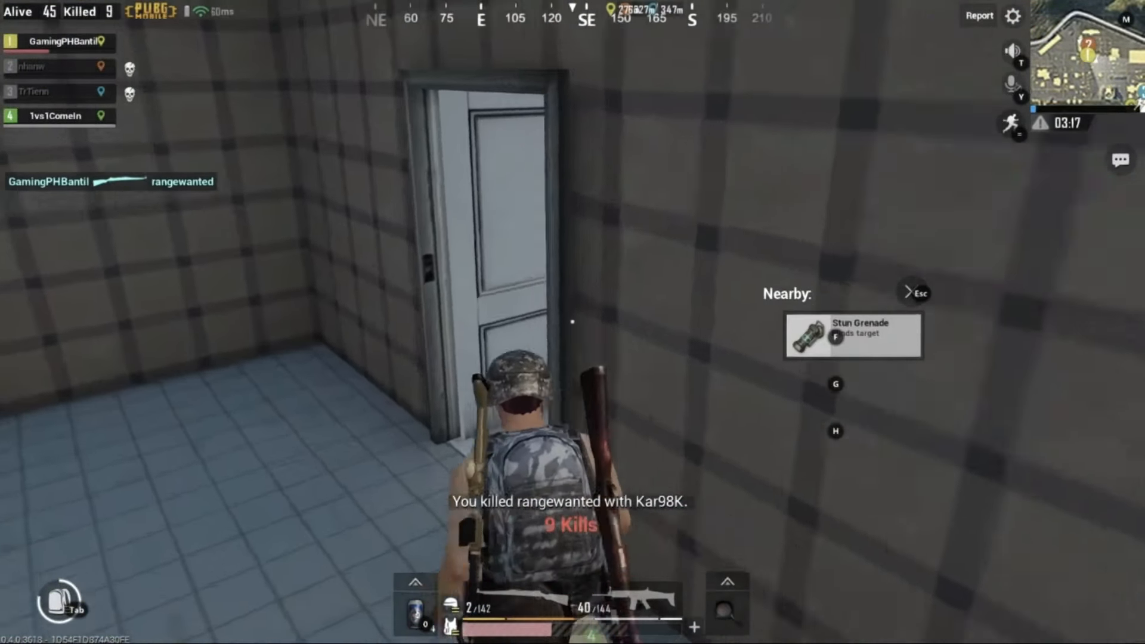
- Equip the automatic rifle, move through the room and use Painkillers from the backpack
key(2)
key(w)
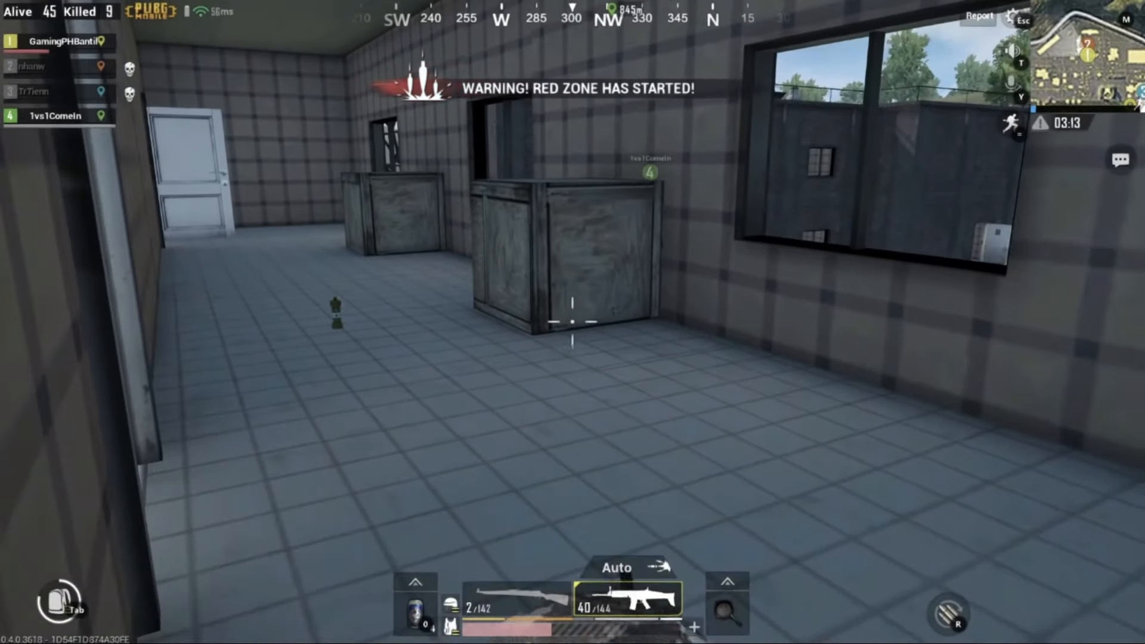
key(Tab)
click(1050, 110)
click(1020, 176)
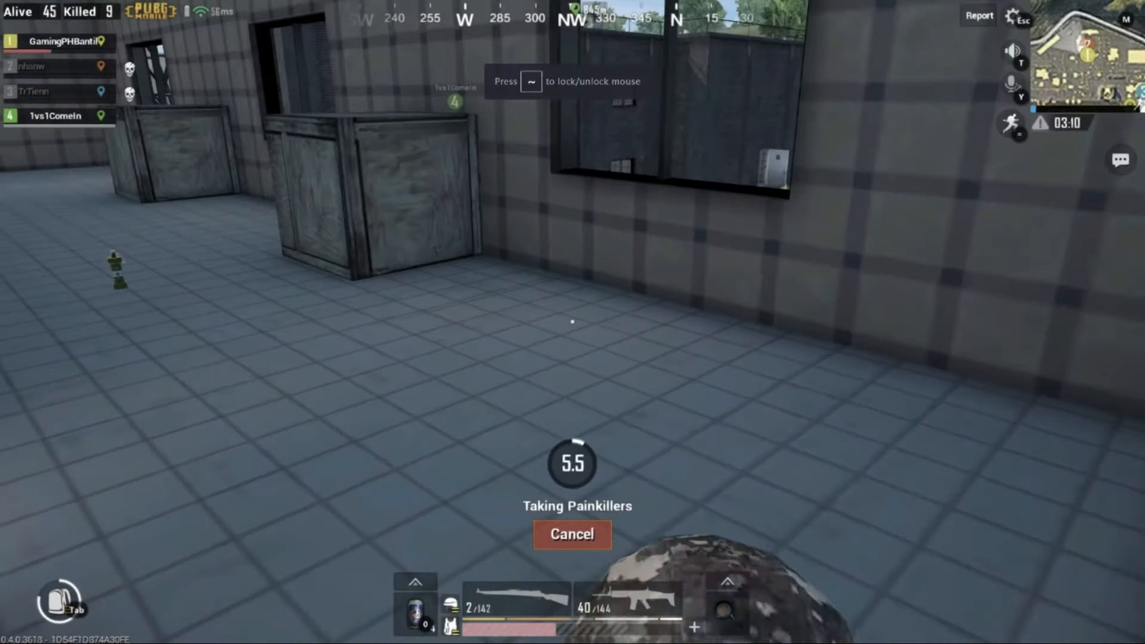